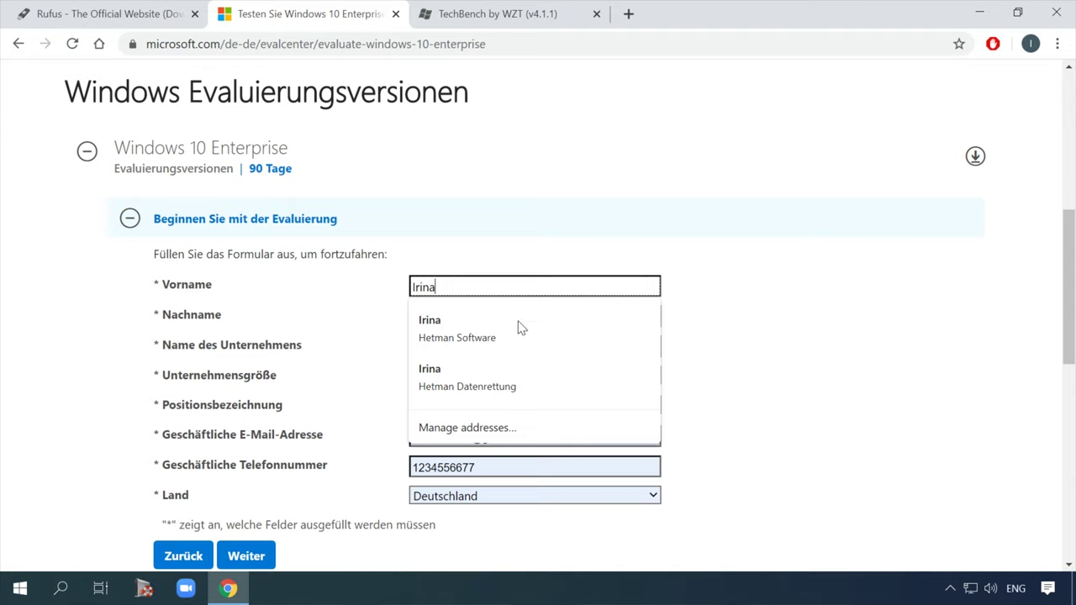
# Fill in the evaluation form's name, company, e-mail, phone and country fields from the saved Hetman Software address.
pyautogui.click(515, 341)
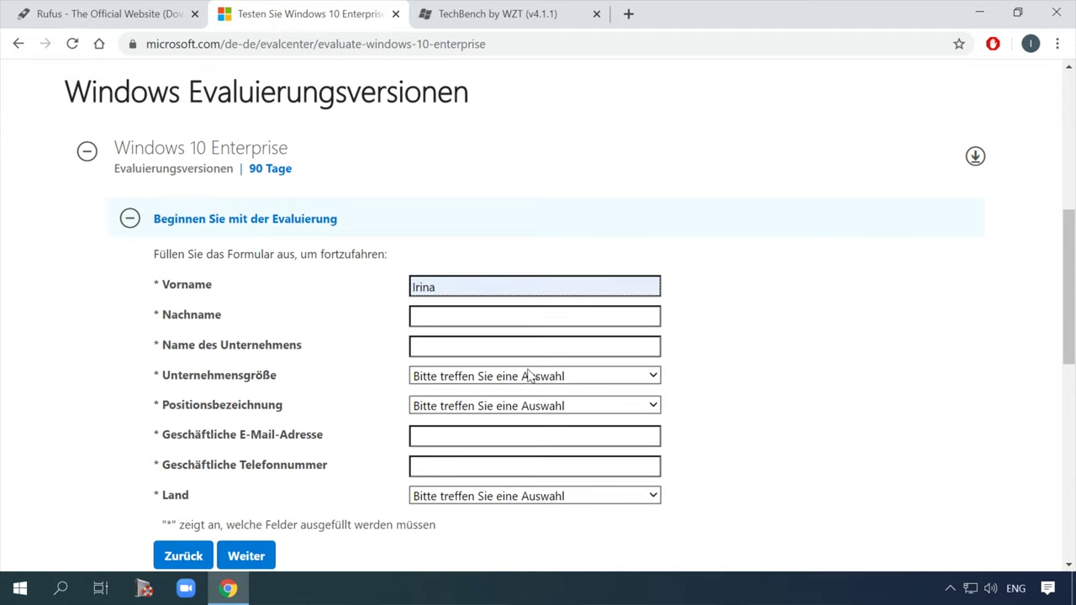
pyautogui.click(484, 318)
pyautogui.click(494, 352)
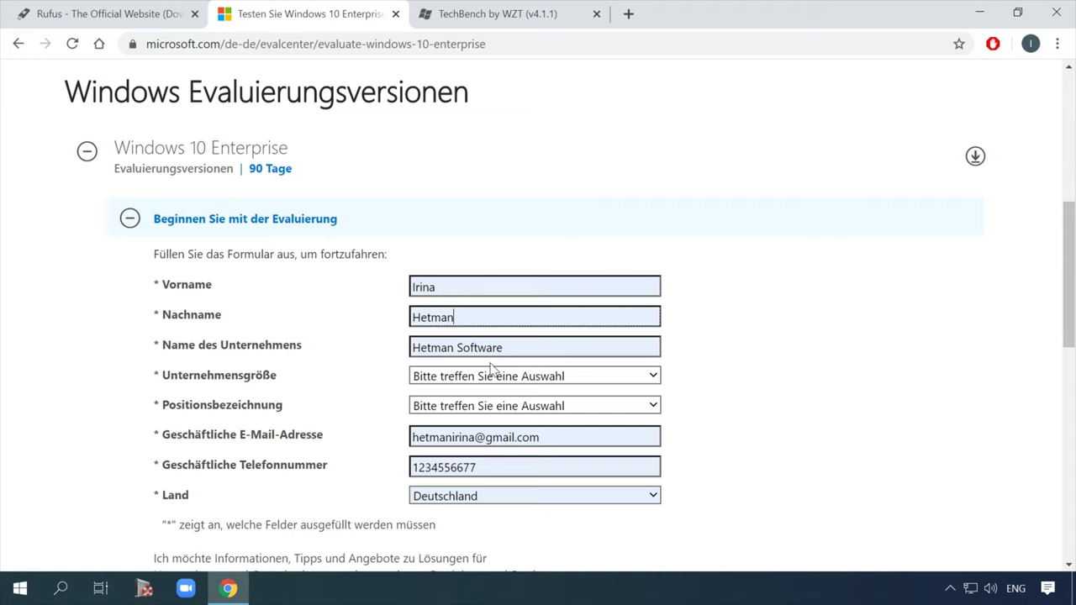
# Set the company size to 1000+ and the position to IT- oder Technik-Manager, and submit the form without opting in to Microsoft offers.
pyautogui.click(495, 376)
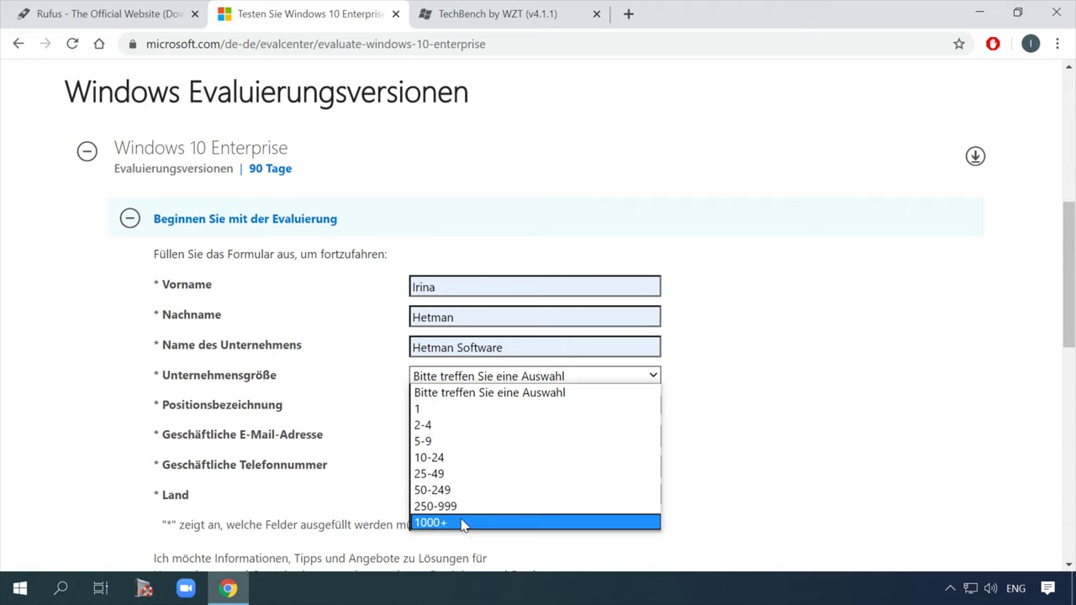
pyautogui.click(464, 522)
pyautogui.click(495, 411)
pyautogui.click(492, 323)
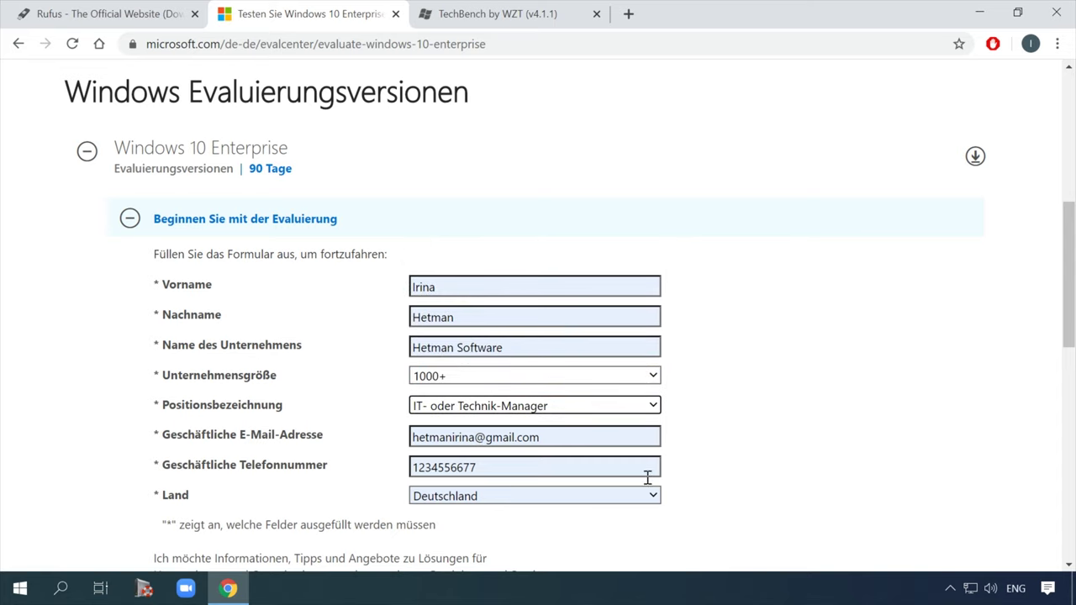
pyautogui.scroll(-2, 697, 454)
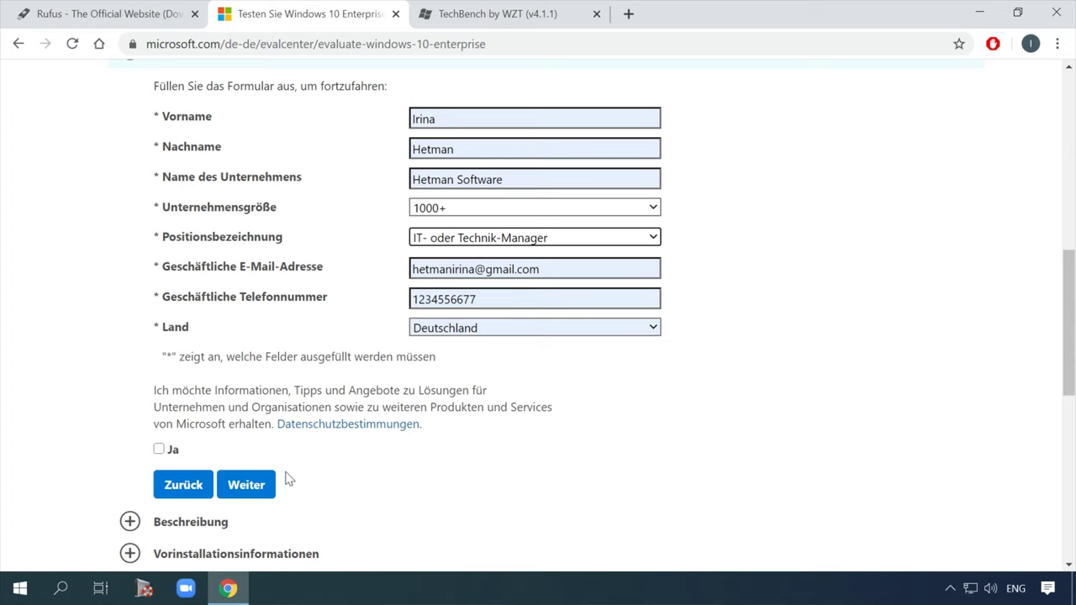
pyautogui.scroll(-3, 362, 478)
pyautogui.scroll(3, 370, 478)
pyautogui.click(255, 486)
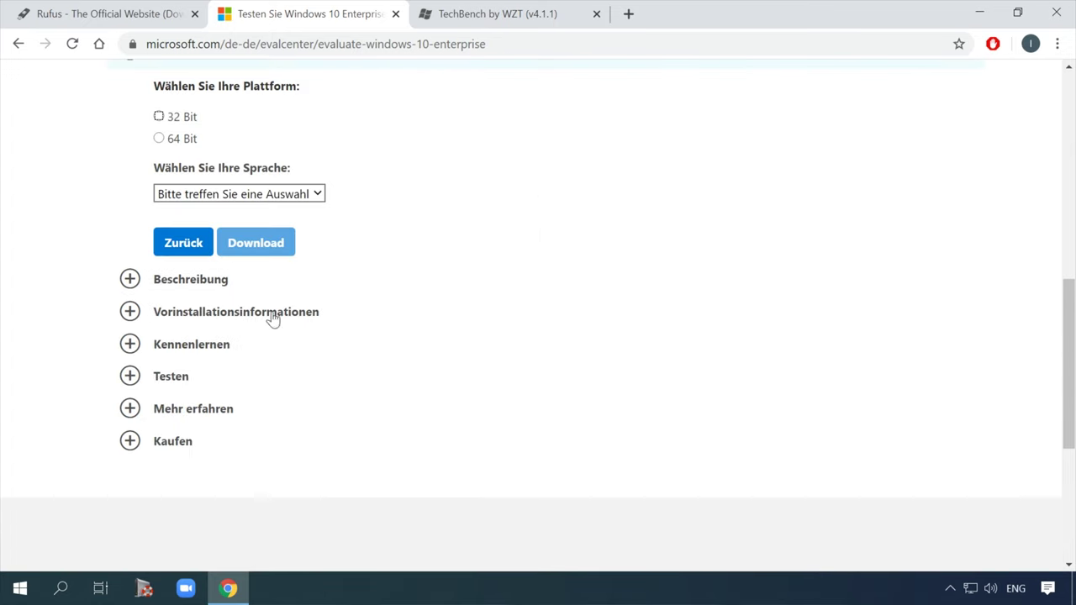
# Choose the 64 Bit platform and Deutsch as the language, and download the Windows 10 Enterprise evaluation image.
pyautogui.scroll(1, 122, 172)
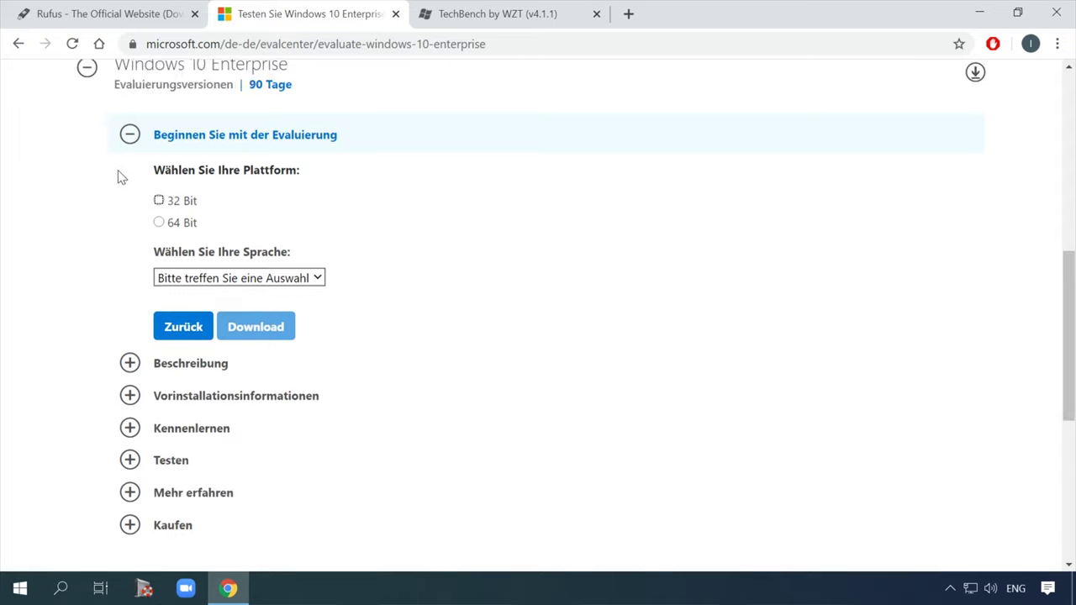
pyautogui.click(159, 224)
pyautogui.click(295, 281)
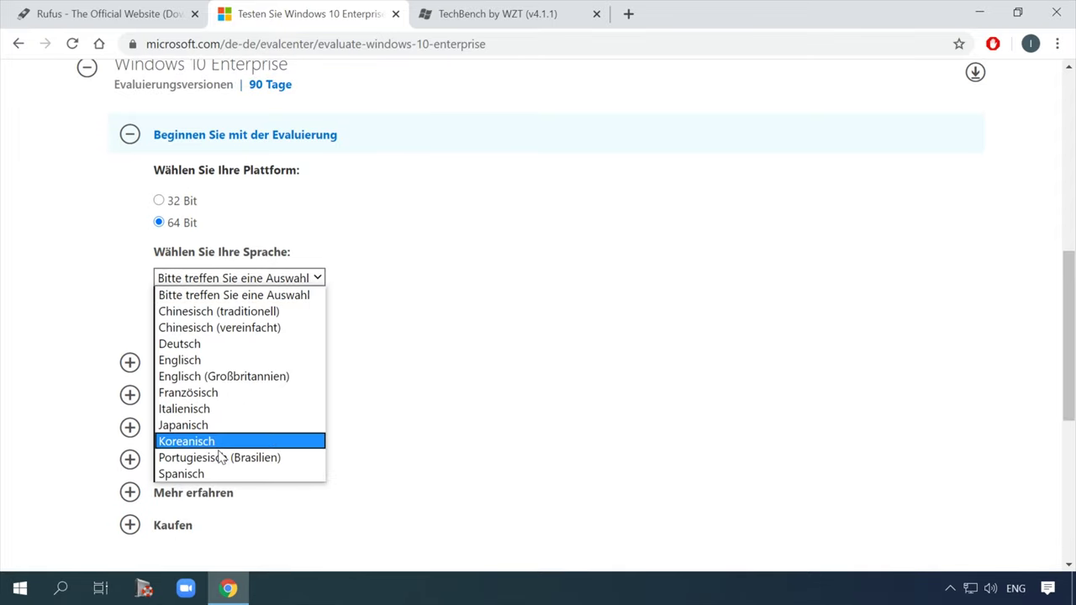
pyautogui.click(195, 345)
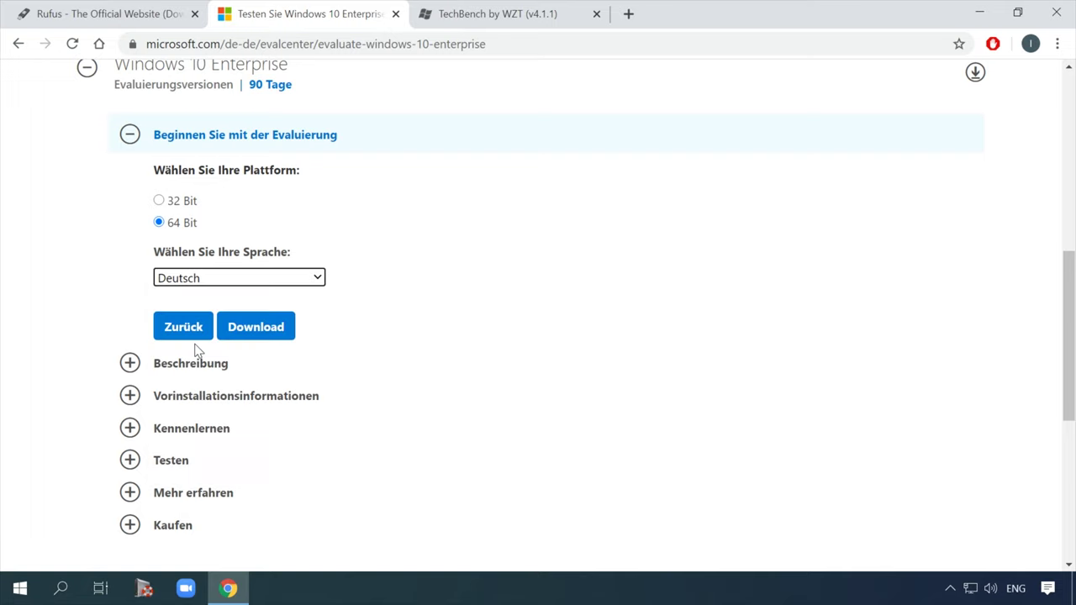
pyautogui.click(262, 334)
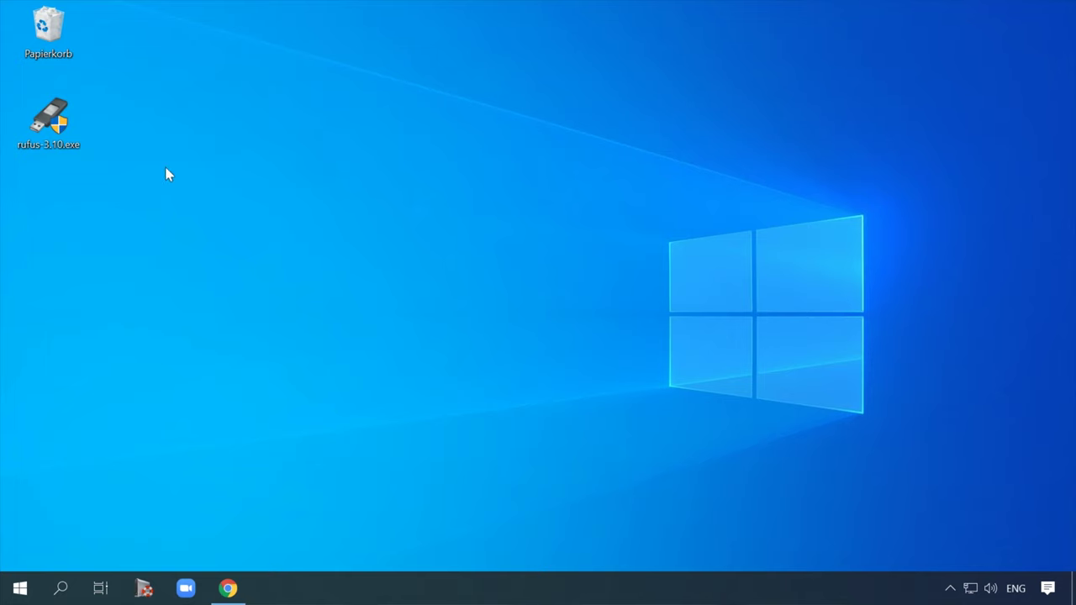
# Launch rufus-3.10.exe from the desktop and select USB (E:) [16 GB] as the device.
pyautogui.doubleClick(57, 123)
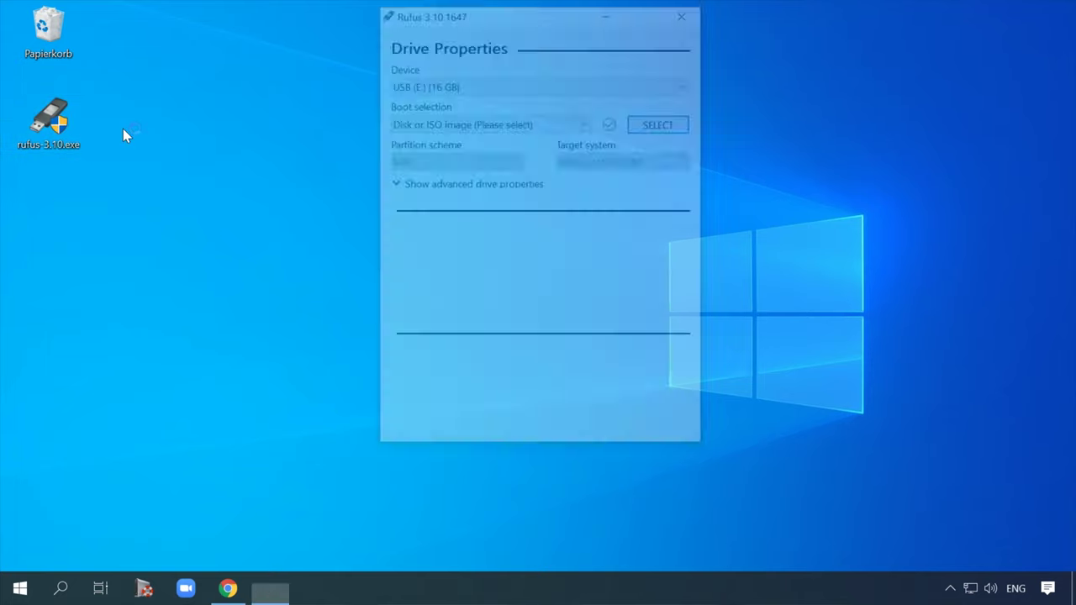
pyautogui.moveTo(439, 10); pyautogui.dragTo(434, 39)
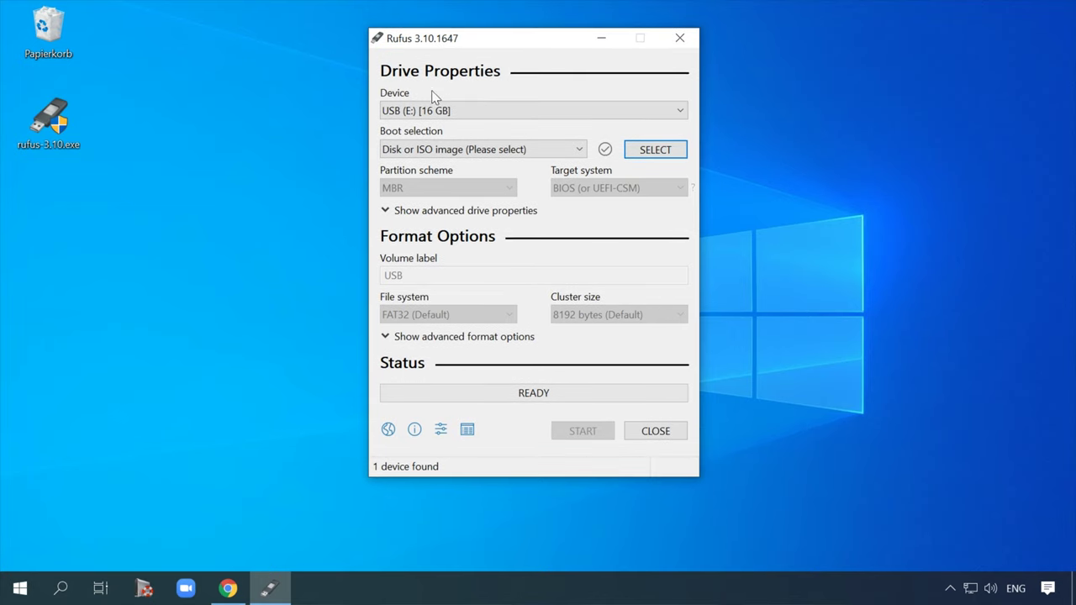
pyautogui.click(527, 113)
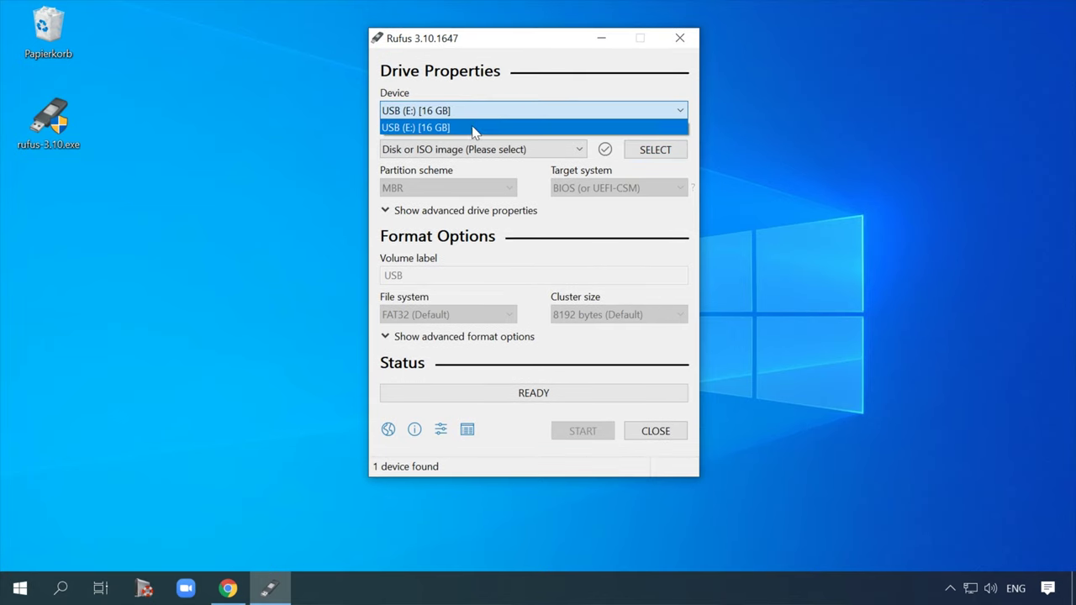
pyautogui.click(473, 128)
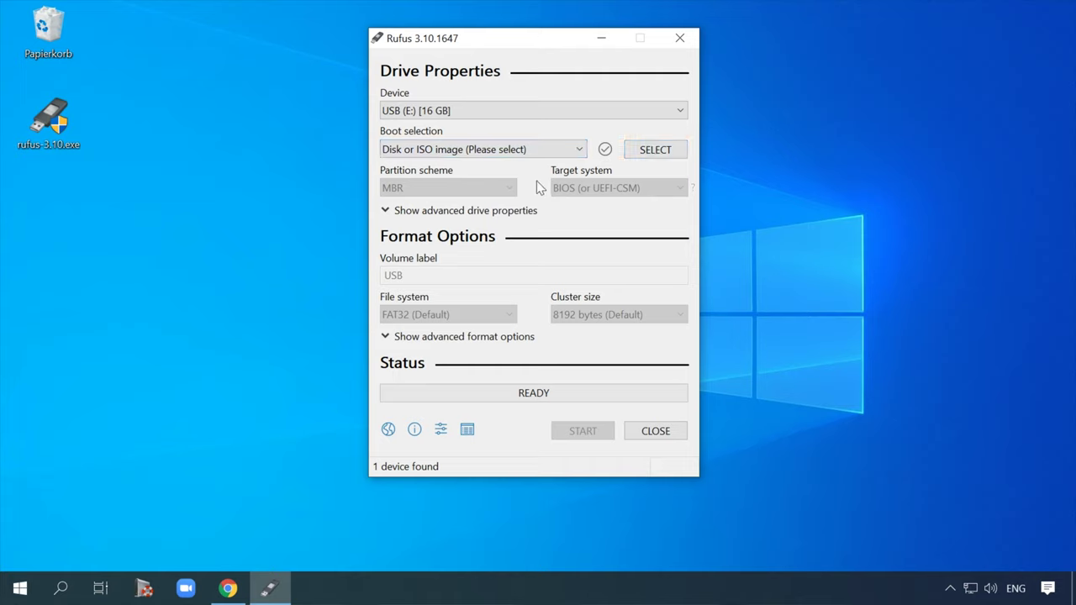
# Enable Rufus's dual BIOS/UEFI mode and reselect USB (E:) [16 GB] as the device.
pyautogui.hotkey('alt', 'e')
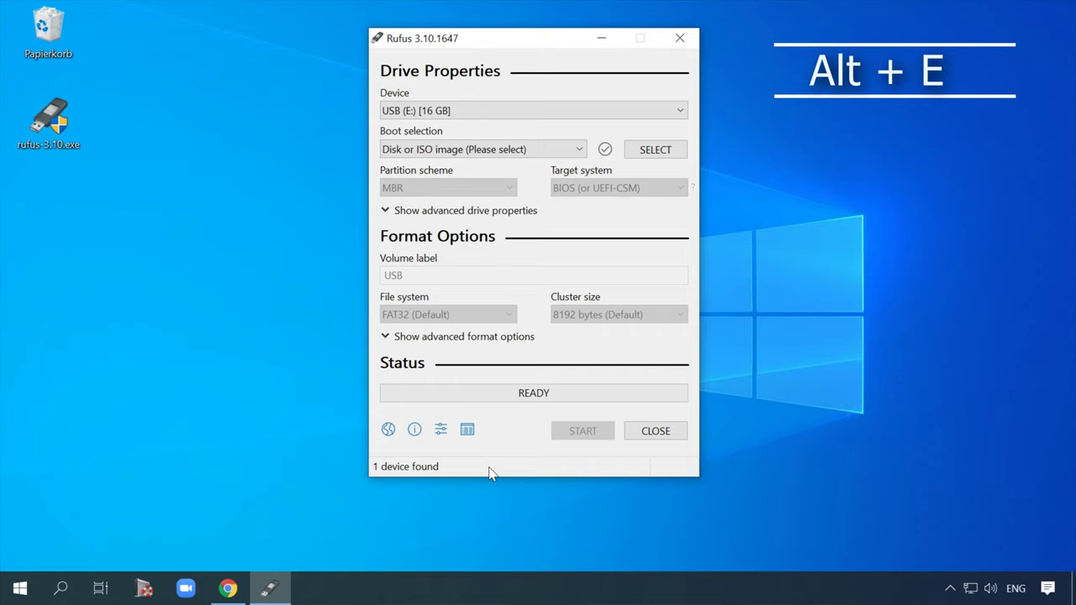
pyautogui.hotkey('alt', 'e')
pyautogui.click(521, 116)
pyautogui.click(523, 128)
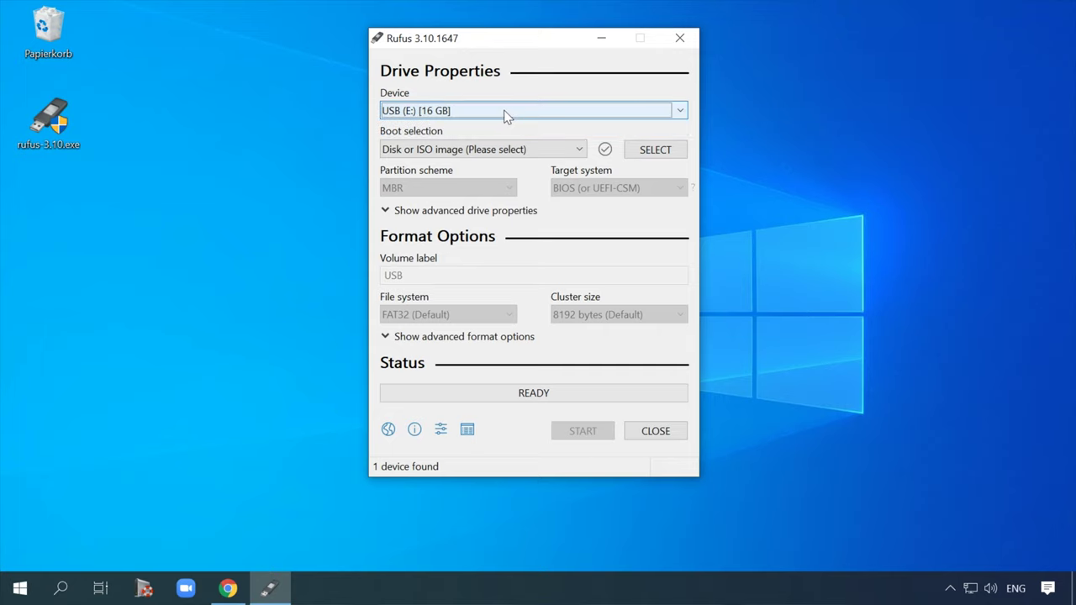
# Load the Windows ISO image starting with 17763.107.101029-1455.rs5_release_svc_refresh_CLIENT from New Volume (D:) as the boot selection.
pyautogui.click(578, 151)
pyautogui.click(580, 152)
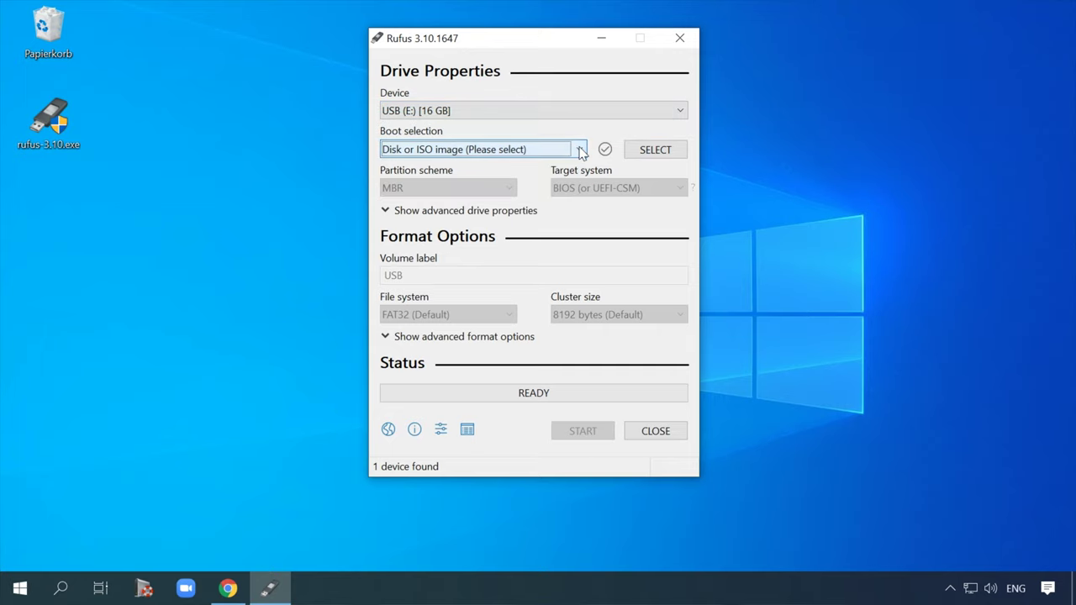
pyautogui.click(653, 149)
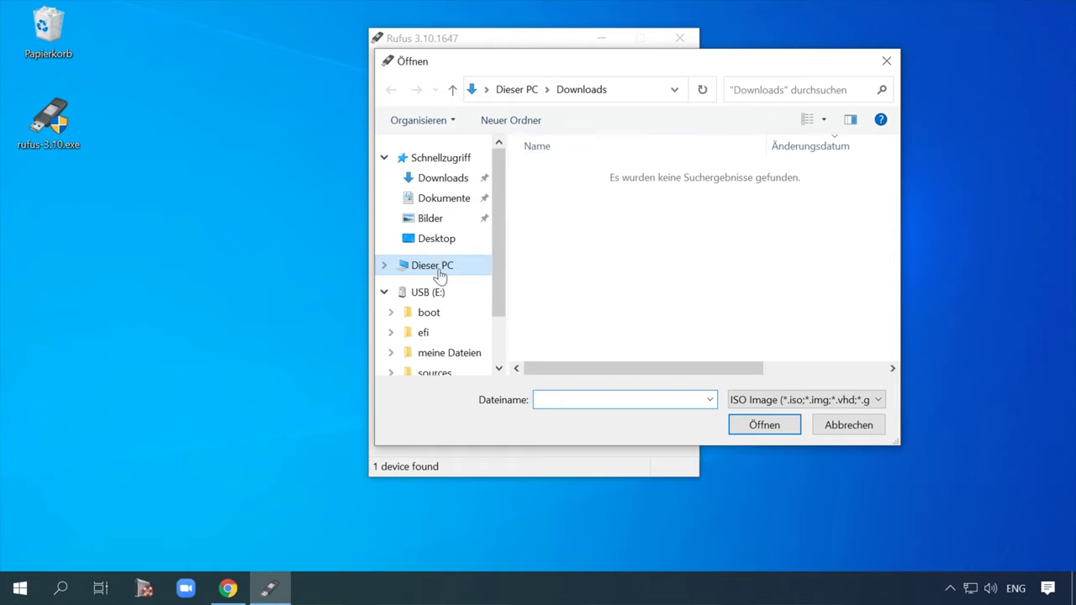
pyautogui.click(439, 267)
pyautogui.click(521, 150)
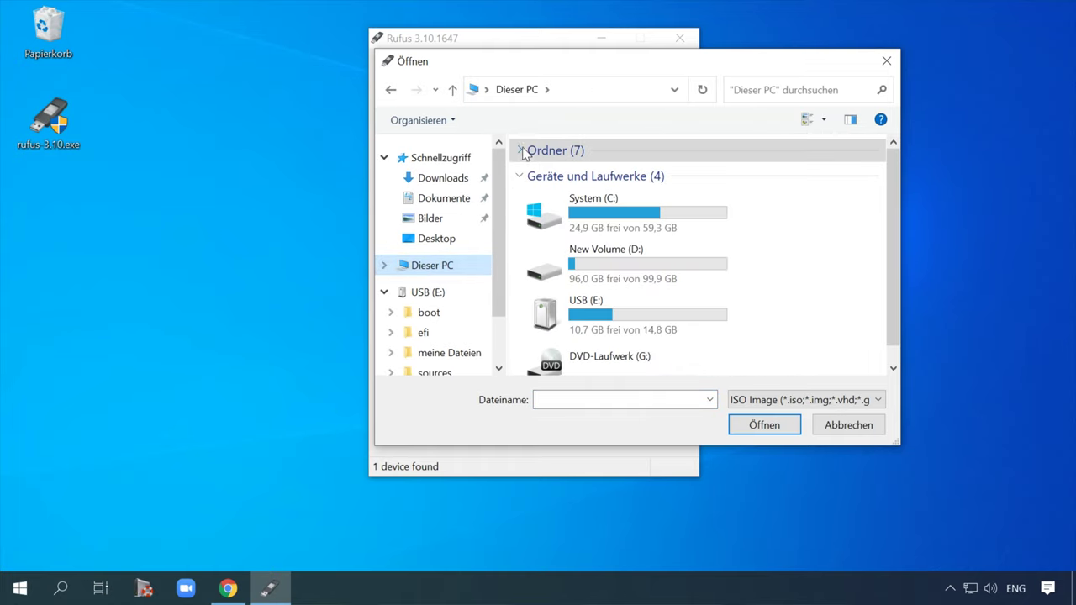
pyautogui.doubleClick(609, 264)
pyautogui.click(600, 177)
pyautogui.moveTo(765, 146); pyautogui.dragTo(876, 146)
pyautogui.click(597, 178)
pyautogui.click(584, 180)
pyautogui.click(760, 425)
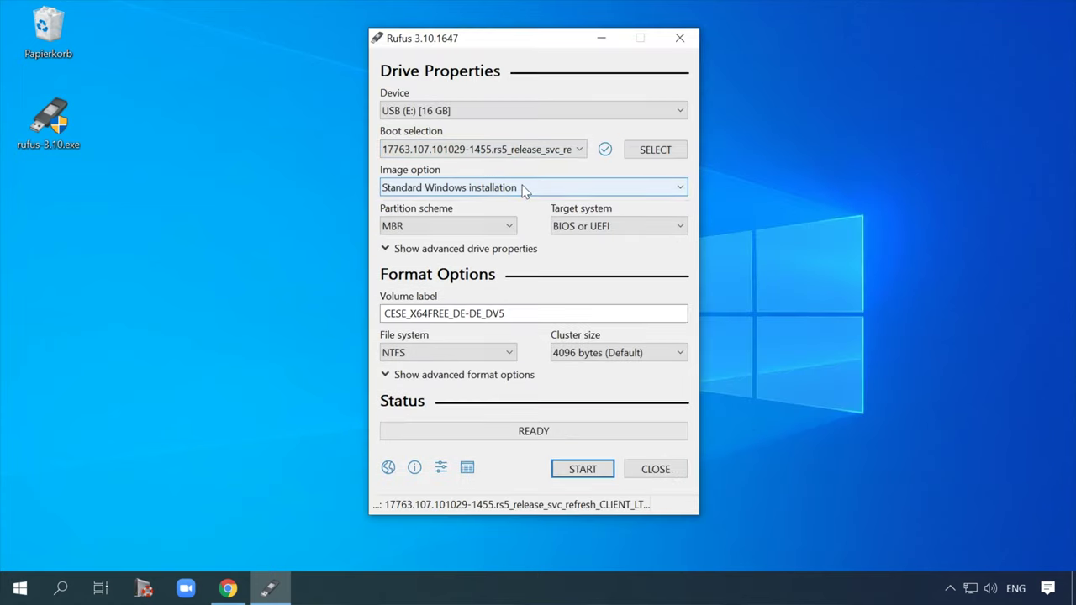
# Set the image option to Standard Windows installation, the partition scheme to MBR and the target system to BIOS or UEFI.
pyautogui.click(522, 188)
pyautogui.click(522, 202)
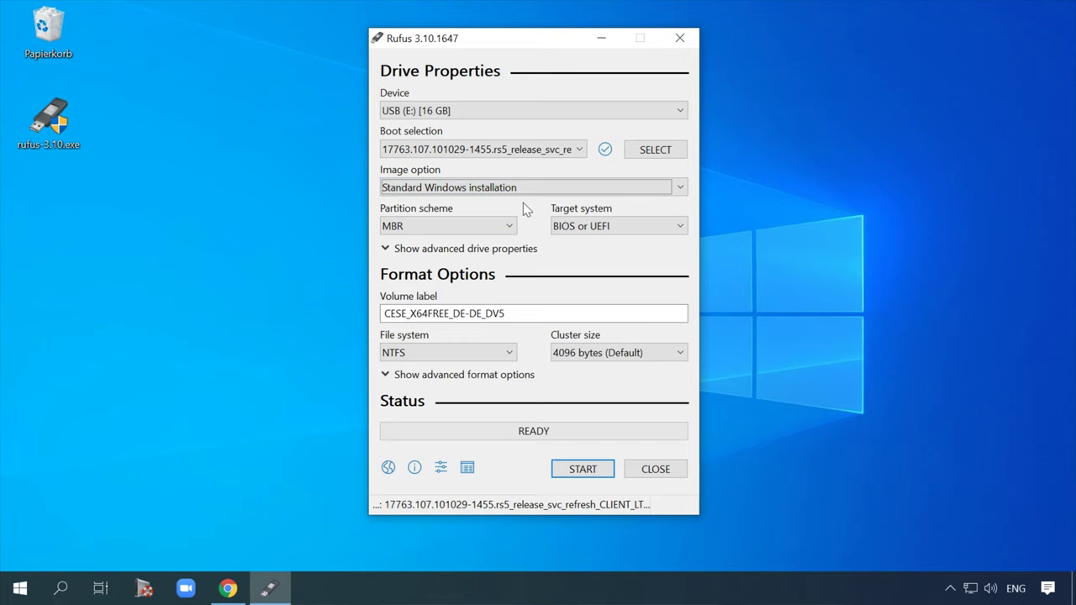
pyautogui.click(508, 227)
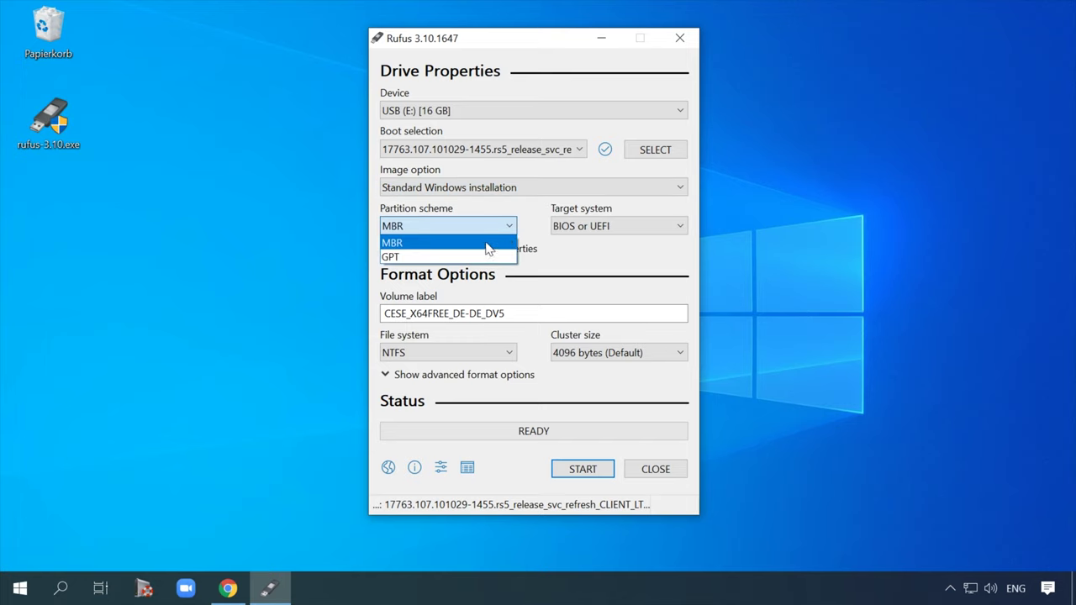
pyautogui.click(487, 244)
pyautogui.click(594, 228)
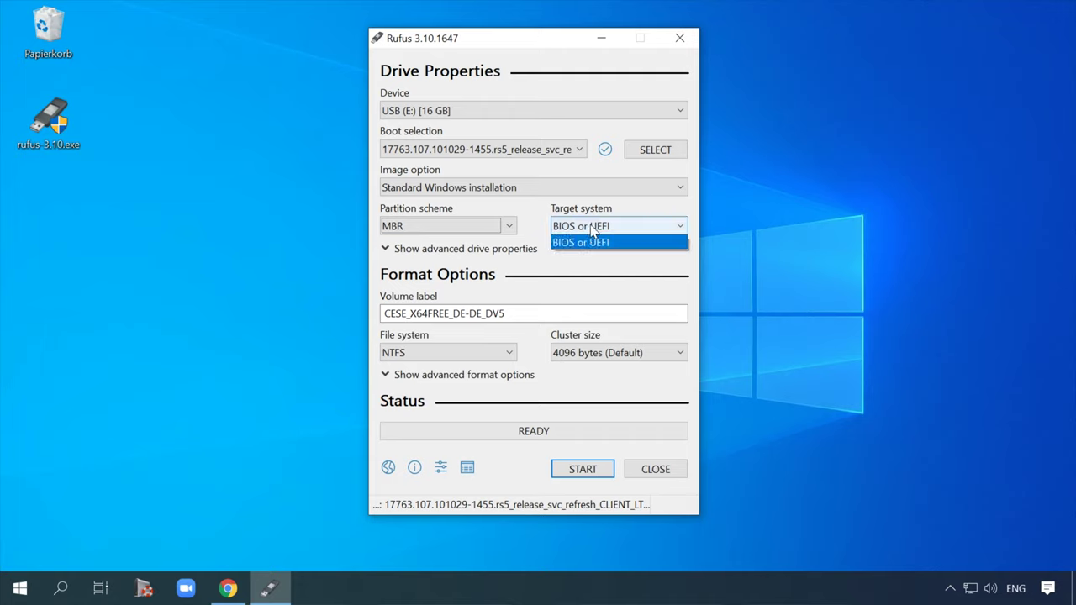
pyautogui.click(598, 244)
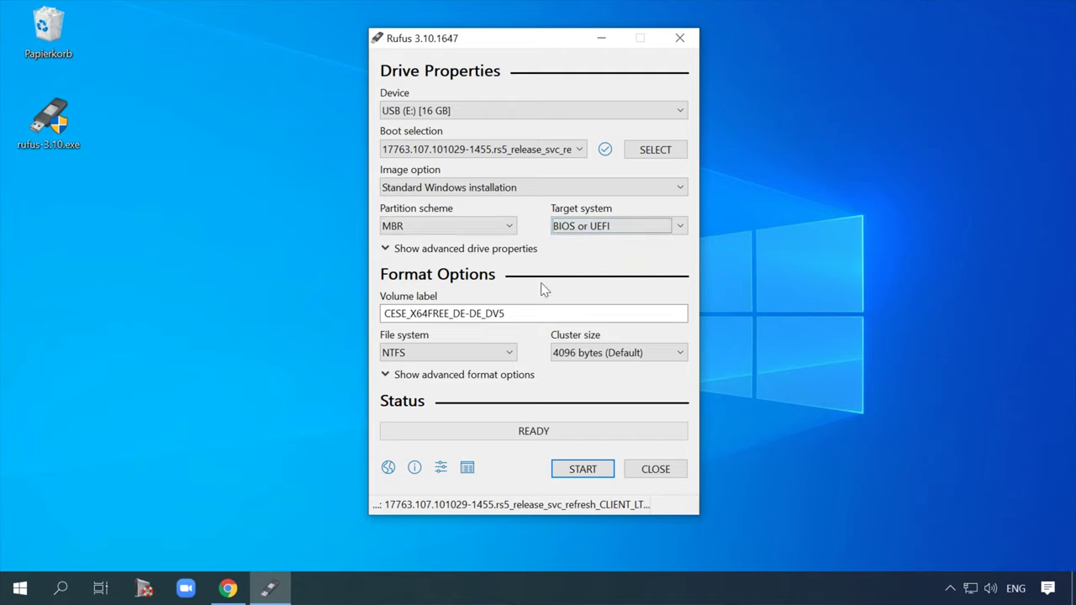
# Choose NTFS as the file system, and start writing the USB drive, accepting the erasure of its data.
pyautogui.click(493, 357)
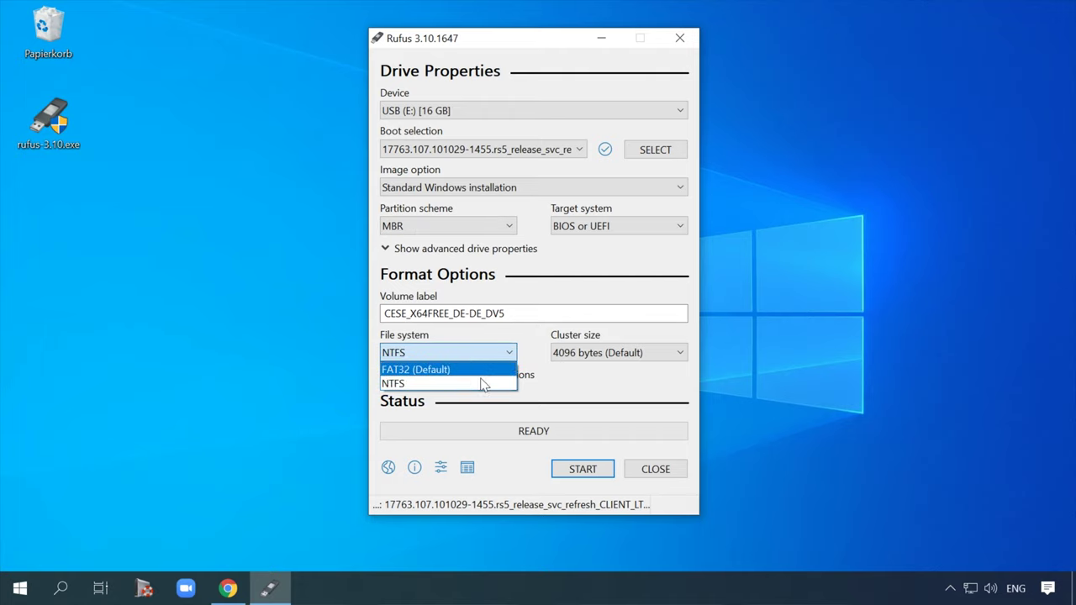
pyautogui.click(473, 384)
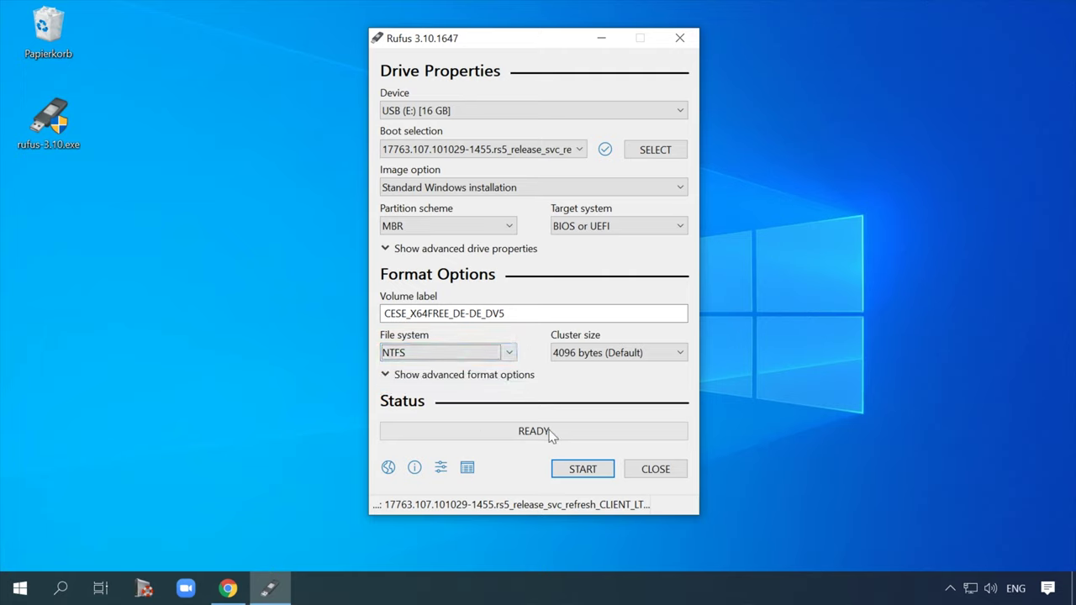
pyautogui.click(583, 474)
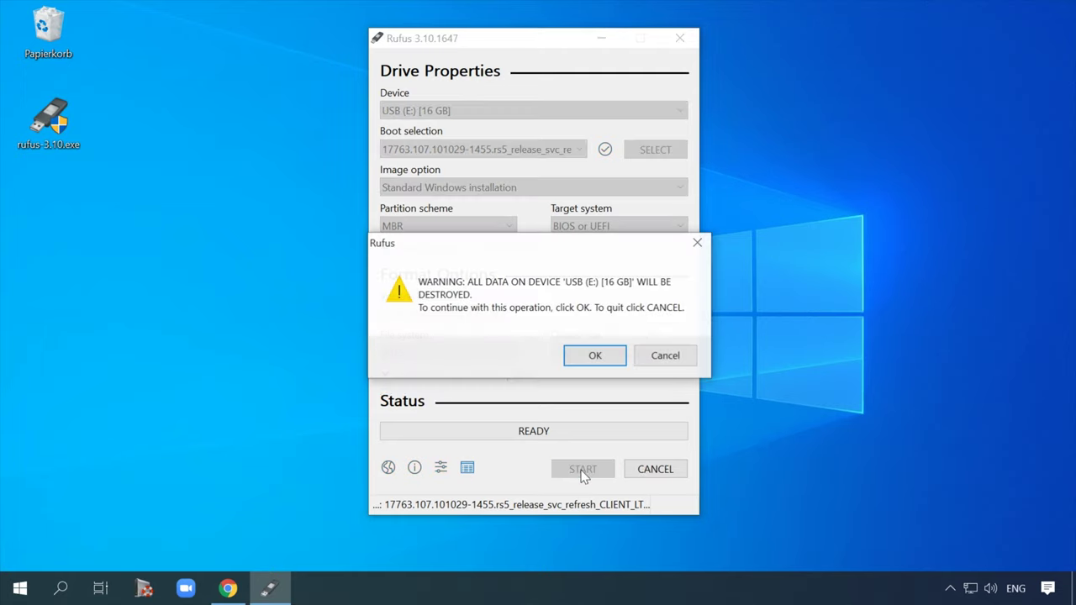
pyautogui.click(594, 358)
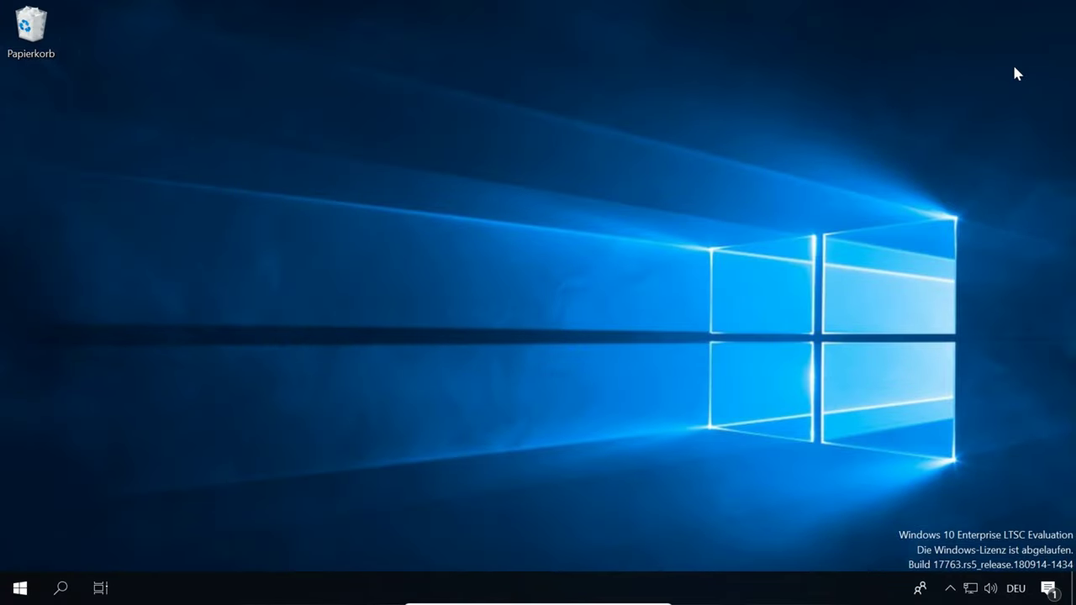
# Examine the Start menu's app list and the Task View timeline on the installed Windows 10 Enterprise LTSC desktop.
pyautogui.press('super')
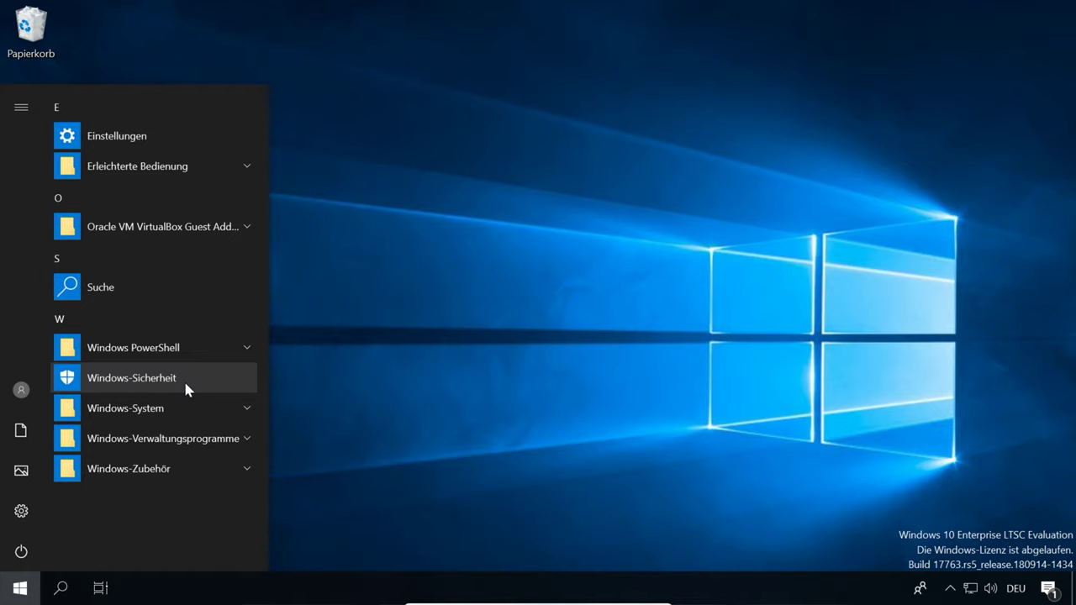
pyautogui.click(384, 340)
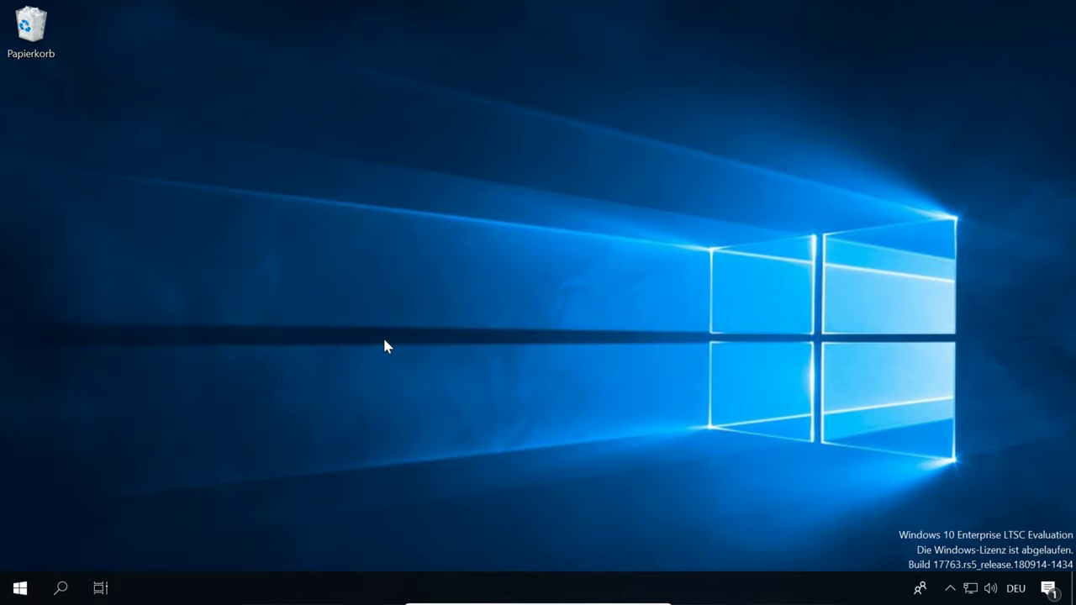
pyautogui.click(100, 589)
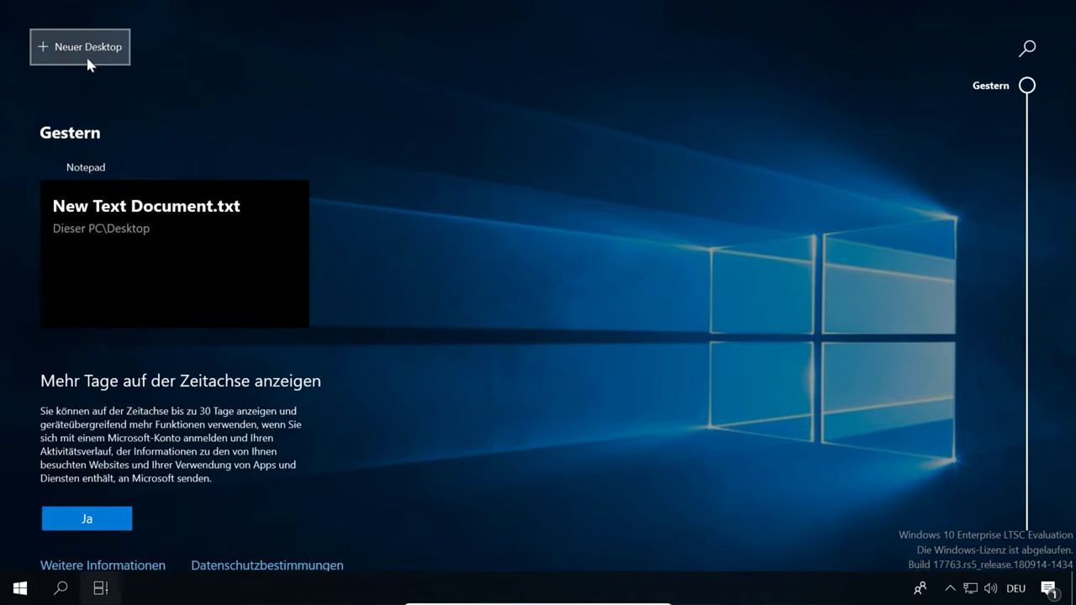
pyautogui.scroll(-2, 265, 291)
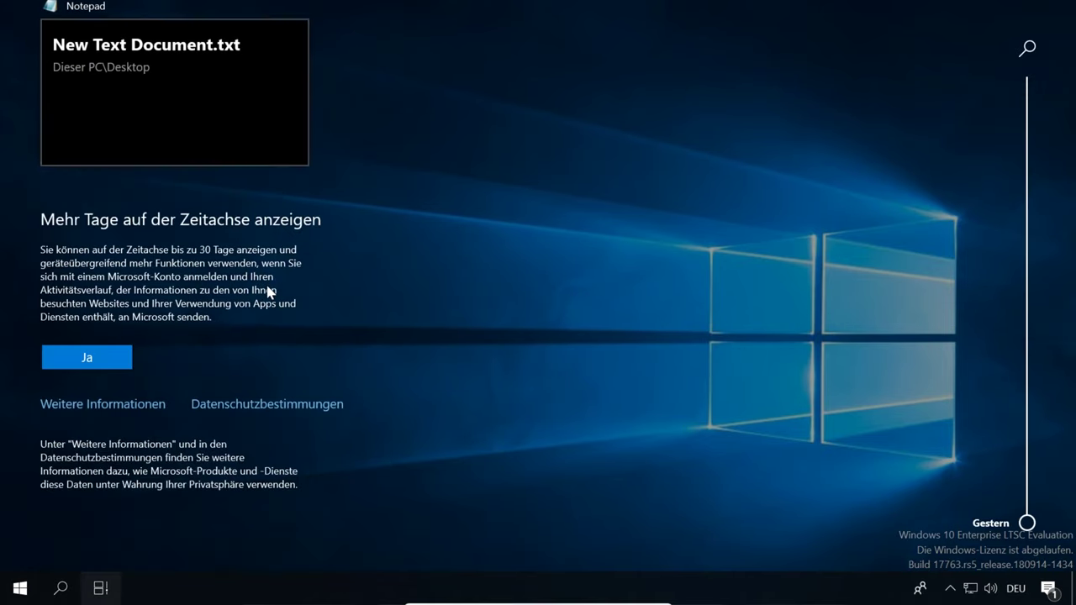
pyautogui.scroll(2, 219, 175)
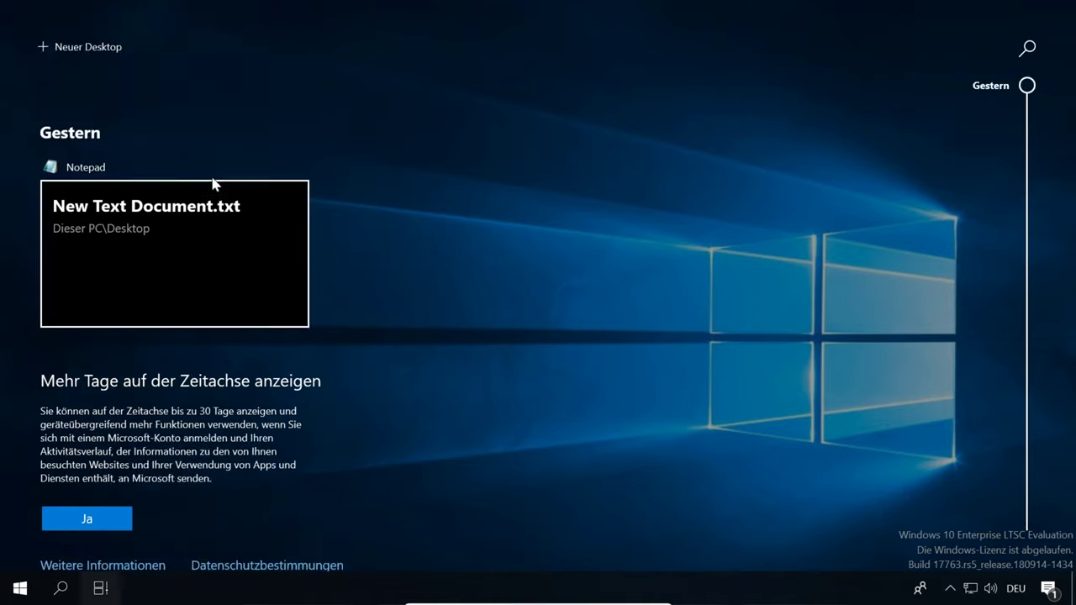
pyautogui.click(443, 293)
# Open the notification center and dismiss the notification about fixing blurry apps.
pyautogui.click(1048, 588)
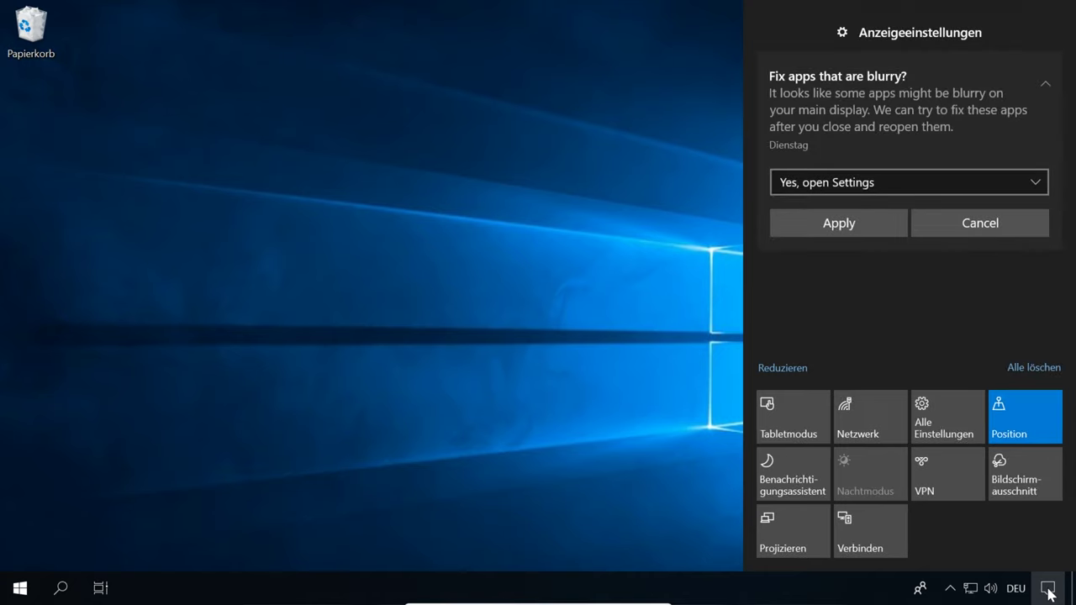
pyautogui.click(1044, 68)
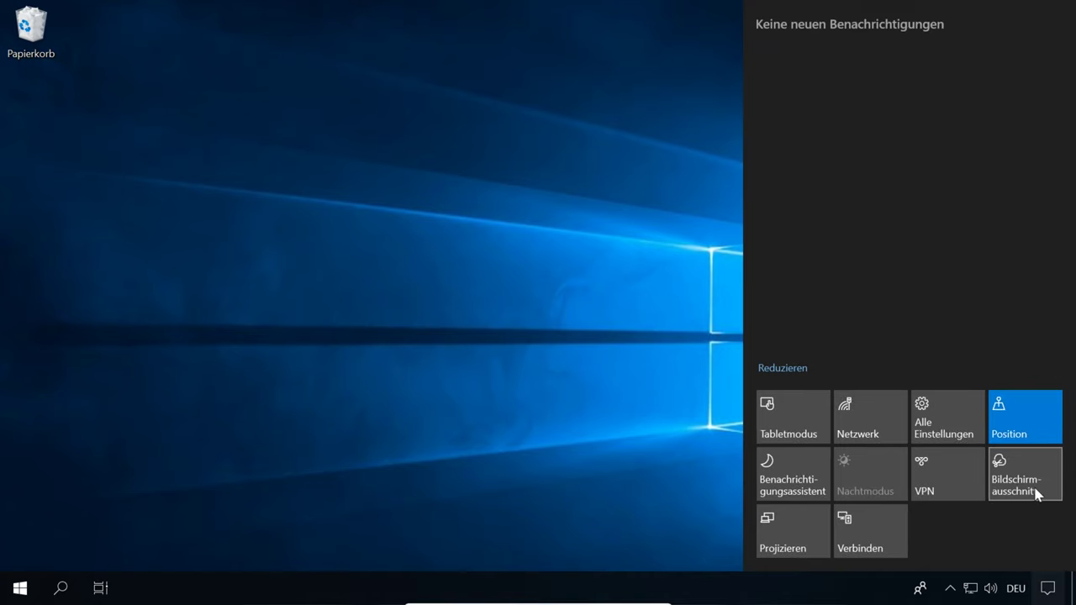
# Capture a rectangular snip of the desktop and a full-screen snip with the screen snipping tool.
pyautogui.click(1021, 462)
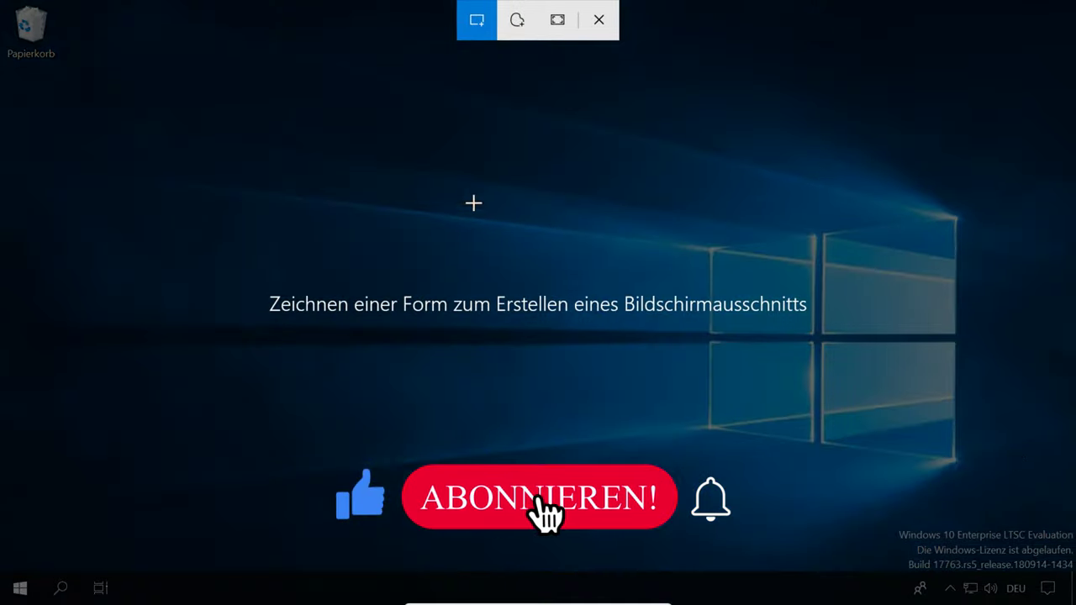
pyautogui.moveTo(372, 159); pyautogui.dragTo(502, 245)
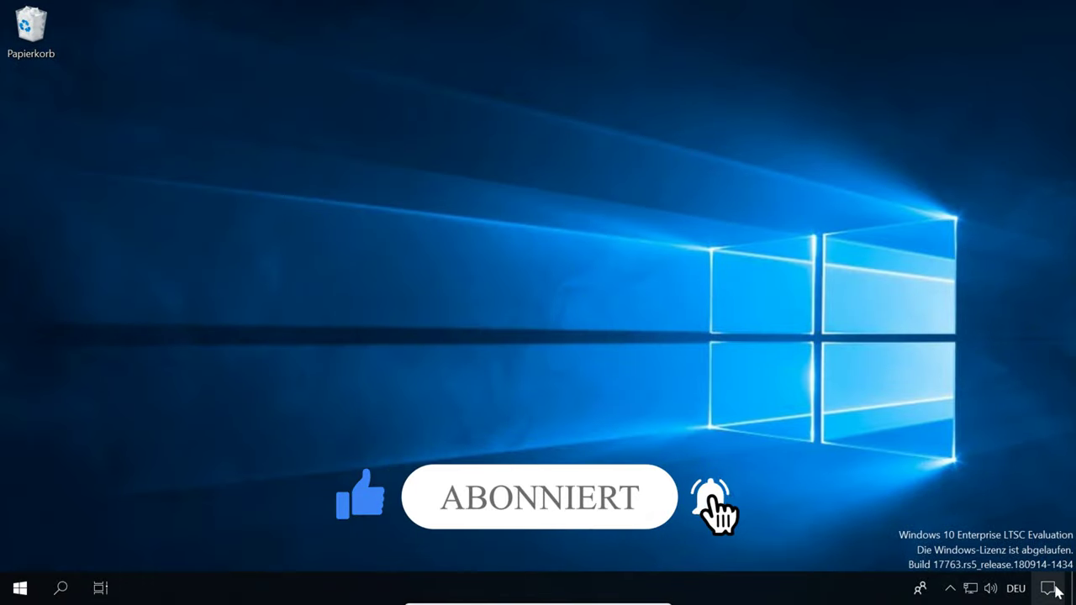
pyautogui.click(1051, 589)
pyautogui.click(1025, 476)
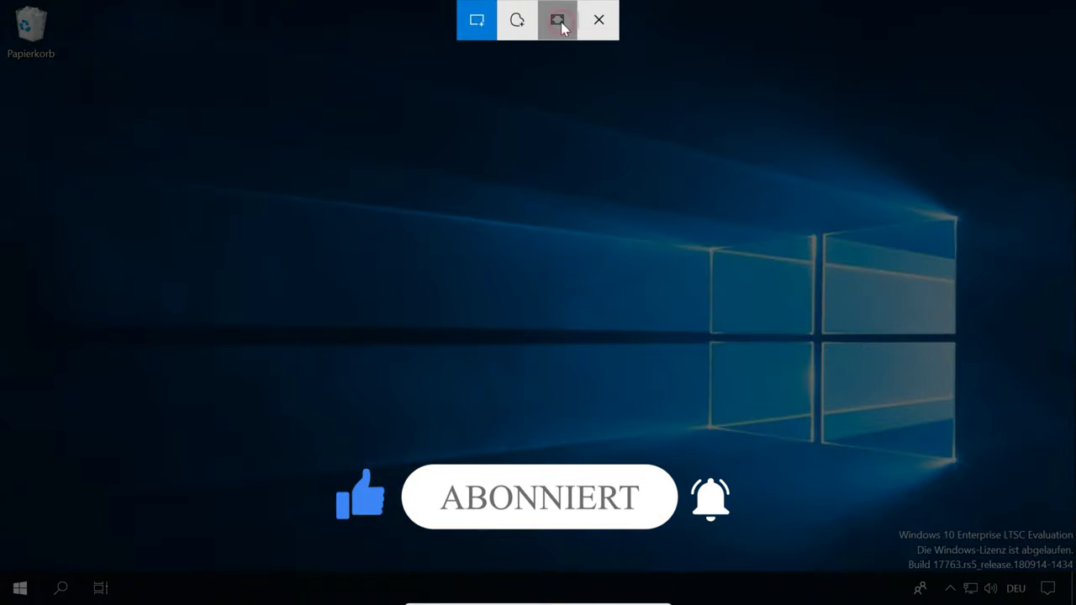
pyautogui.click(558, 20)
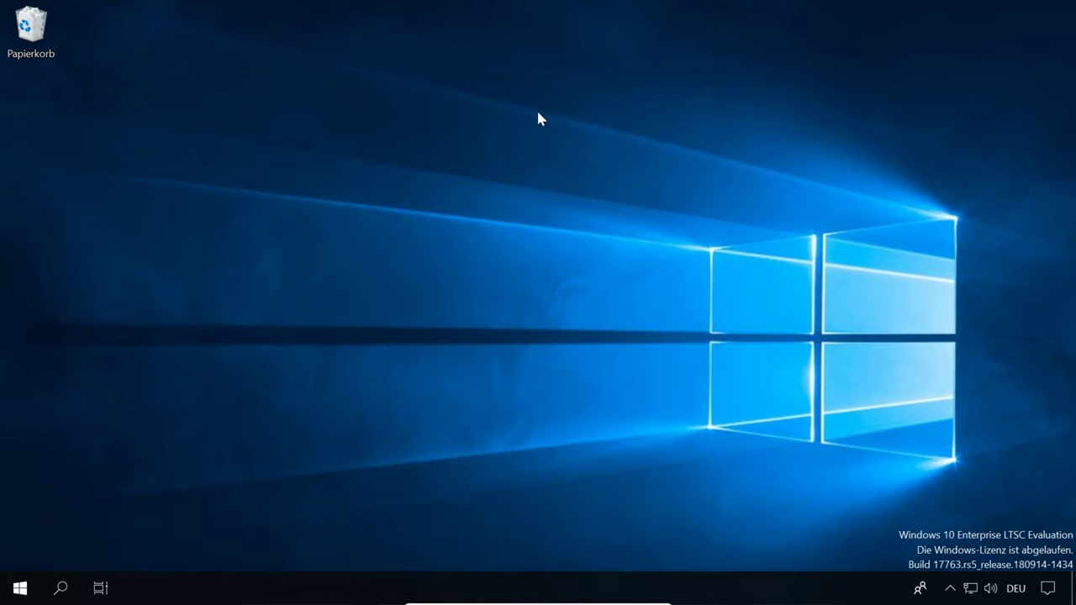
# Examine the desktop background and color options in the personalization settings, and close the settings.
pyautogui.rightClick(514, 284)
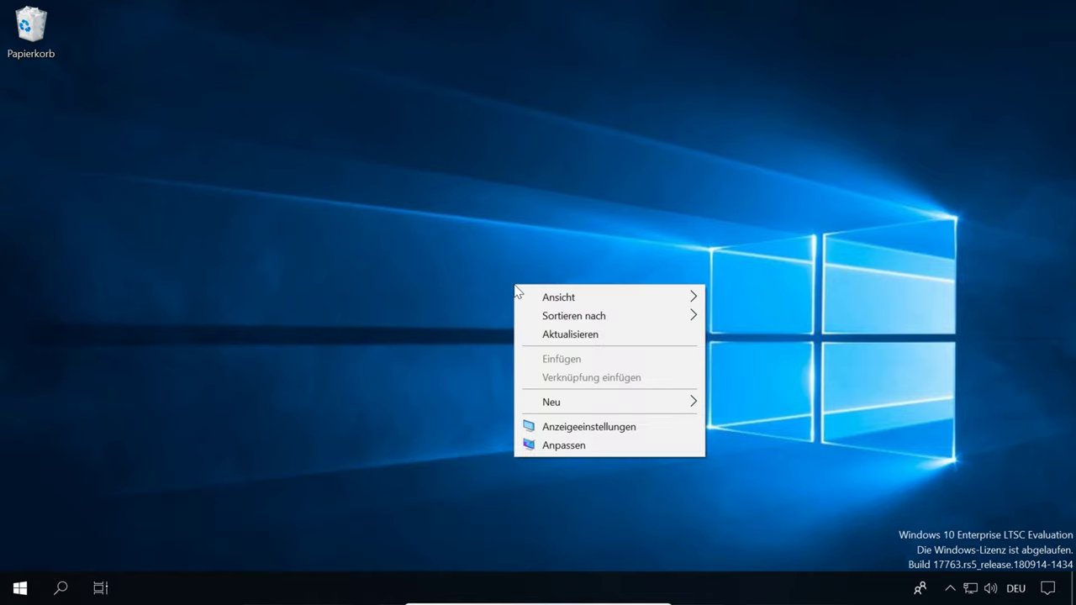
pyautogui.click(612, 448)
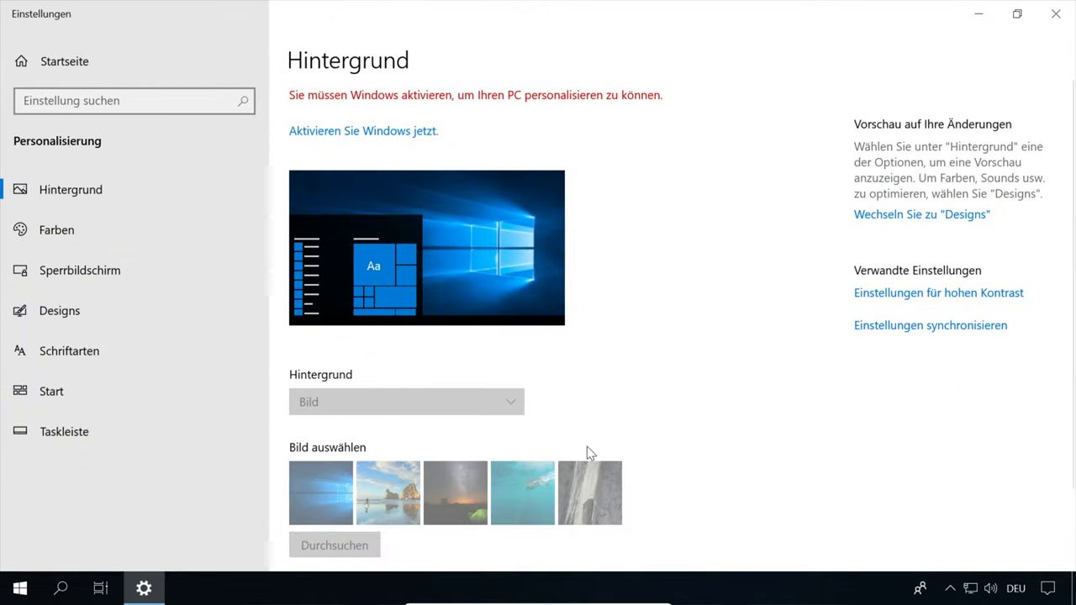
pyautogui.scroll(-2, 580, 244)
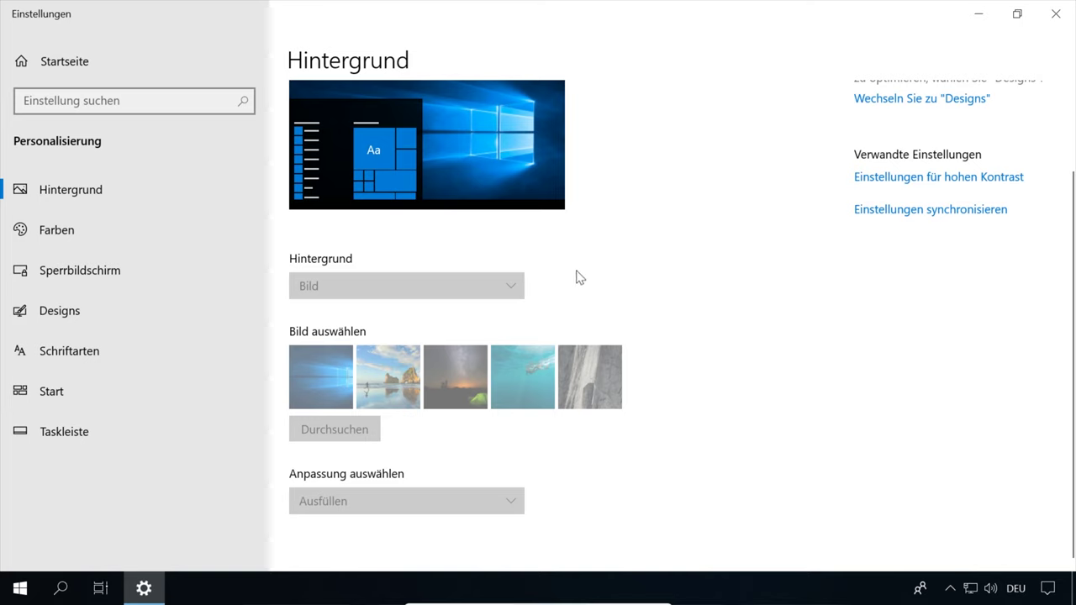
pyautogui.scroll(2, 577, 274)
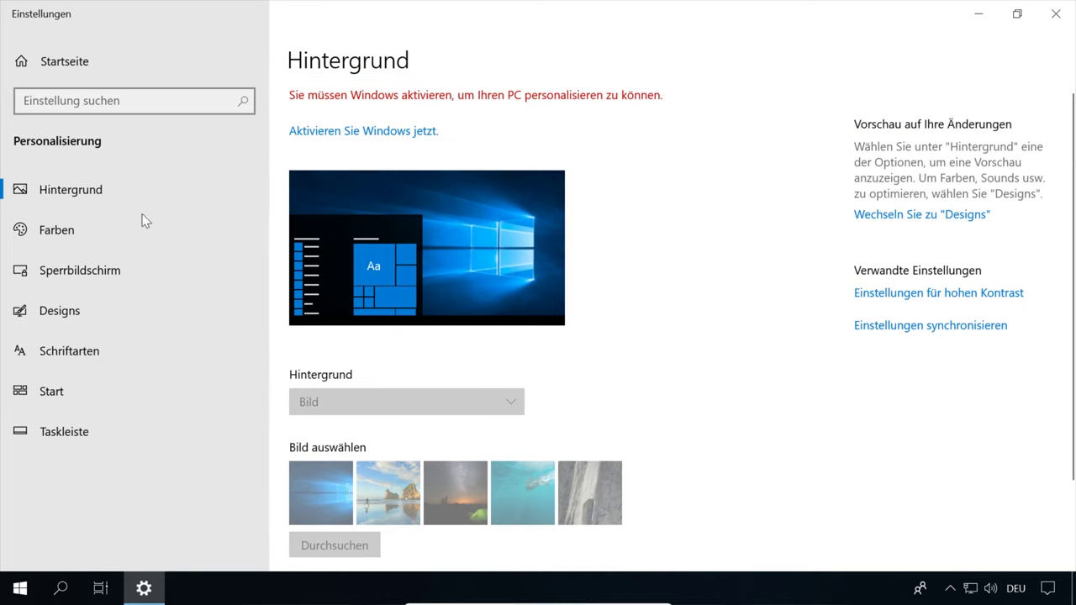
pyautogui.click(124, 231)
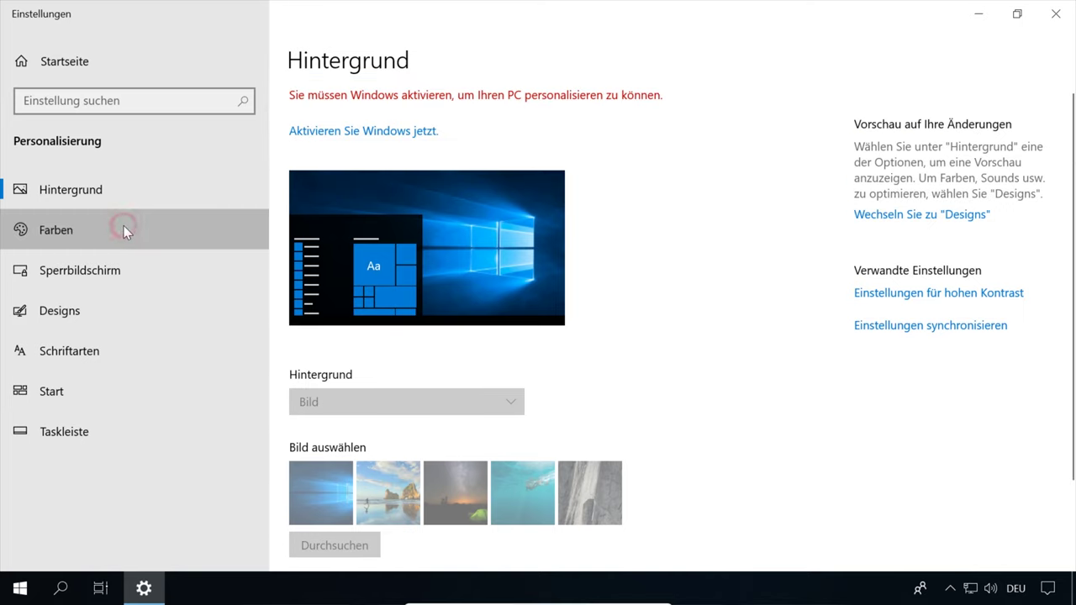
pyautogui.scroll(-5, 533, 289)
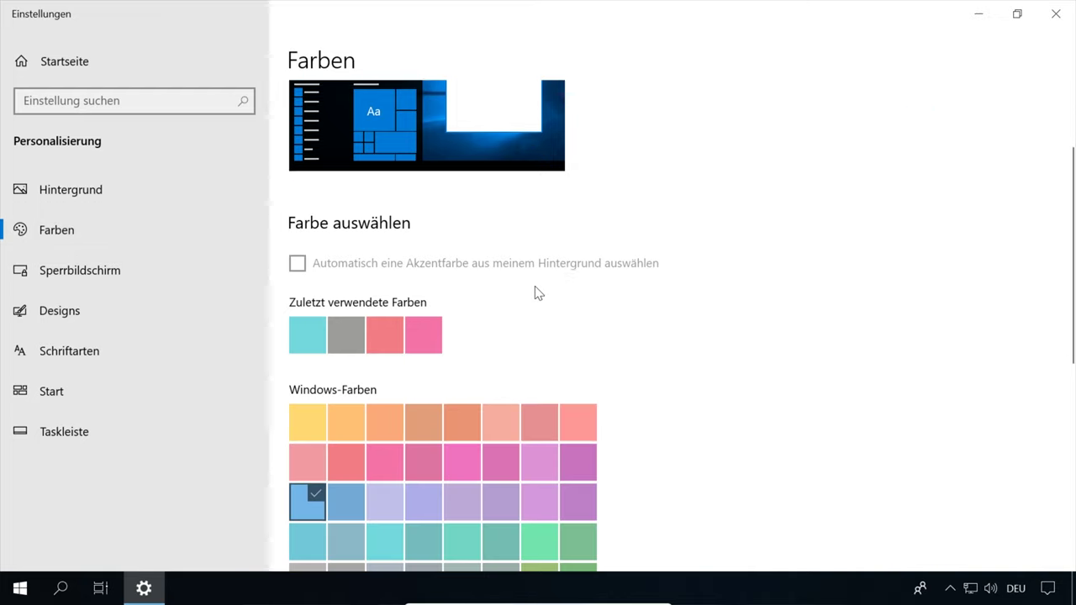
pyautogui.scroll(-3, 542, 285)
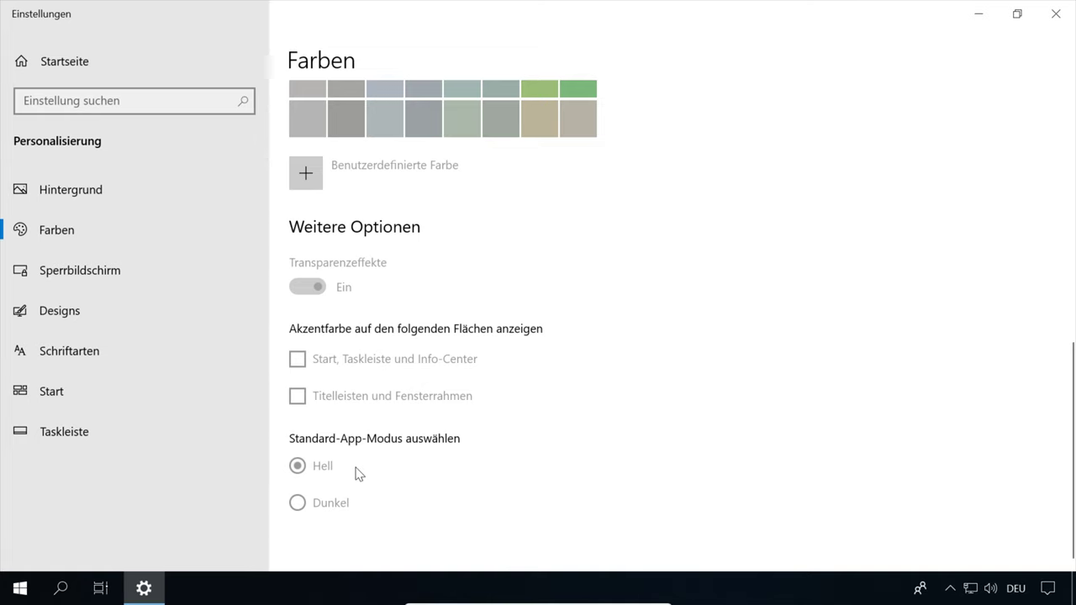
pyautogui.scroll(8, 362, 469)
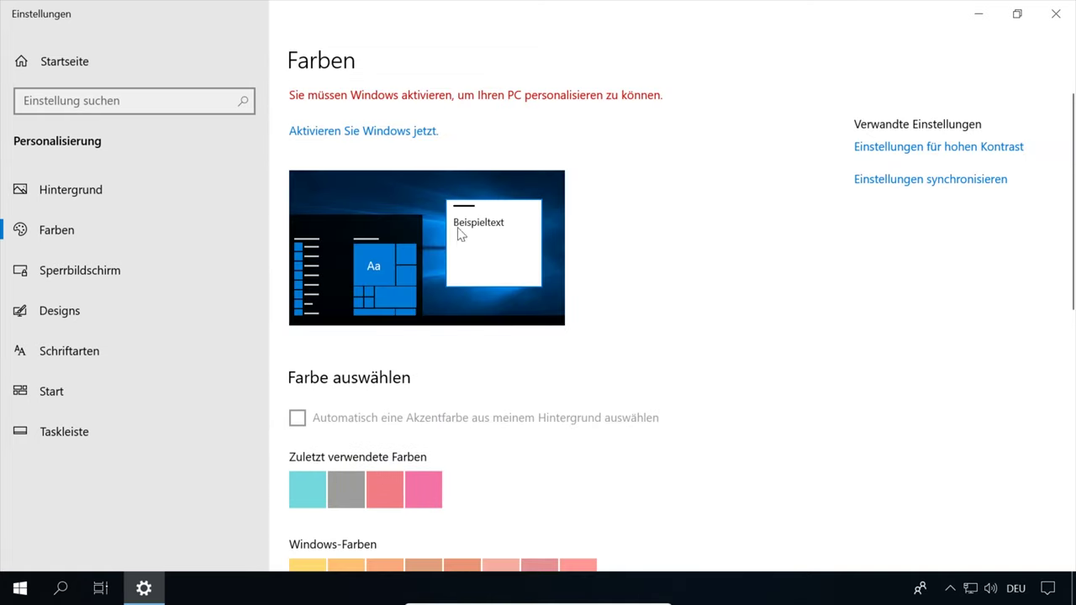
pyautogui.click(1056, 20)
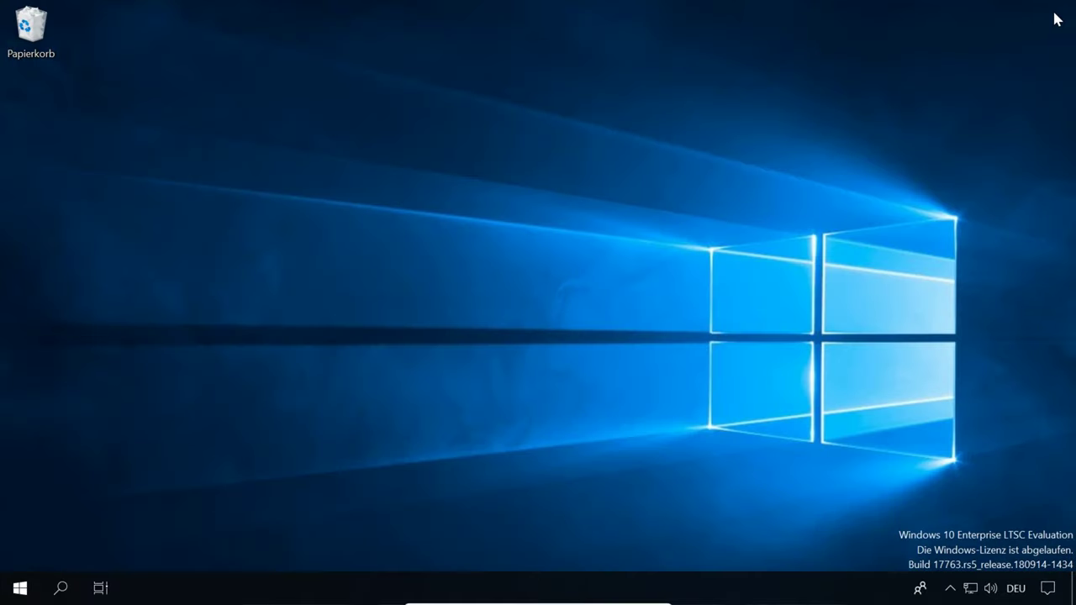
# Search for "internet", launch Internet Explorer with the recommended security and compatibility settings, and close it again.
pyautogui.click(19, 586)
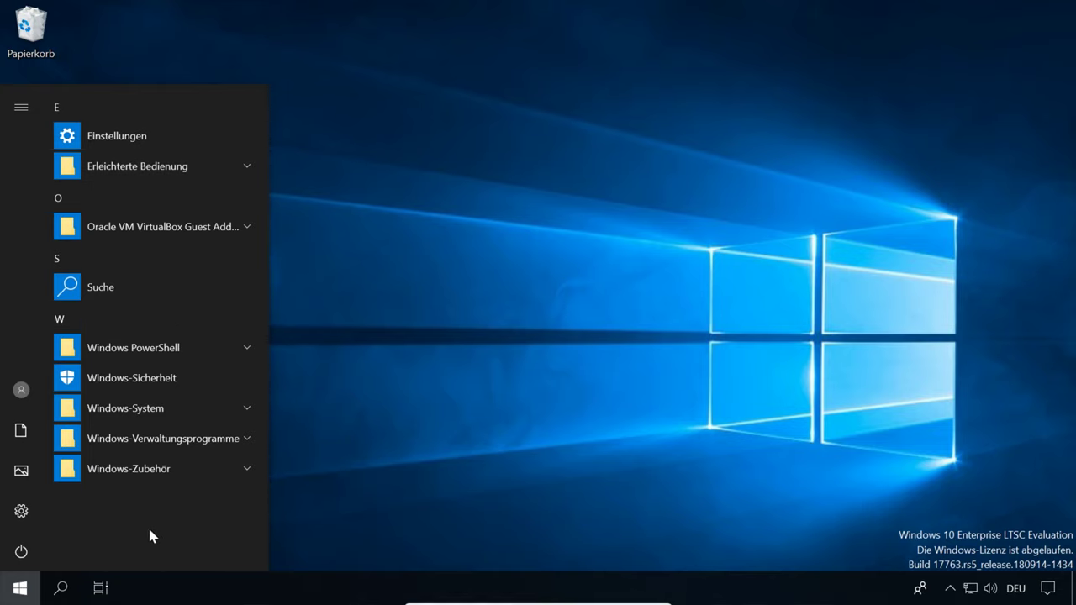
pyautogui.click(60, 588)
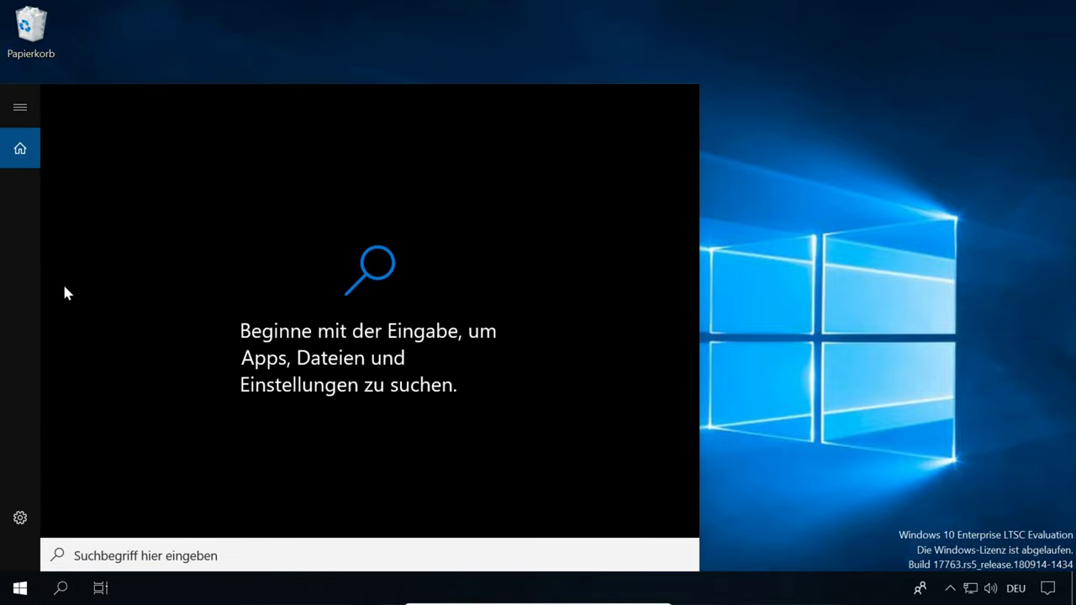
pyautogui.write('inte')
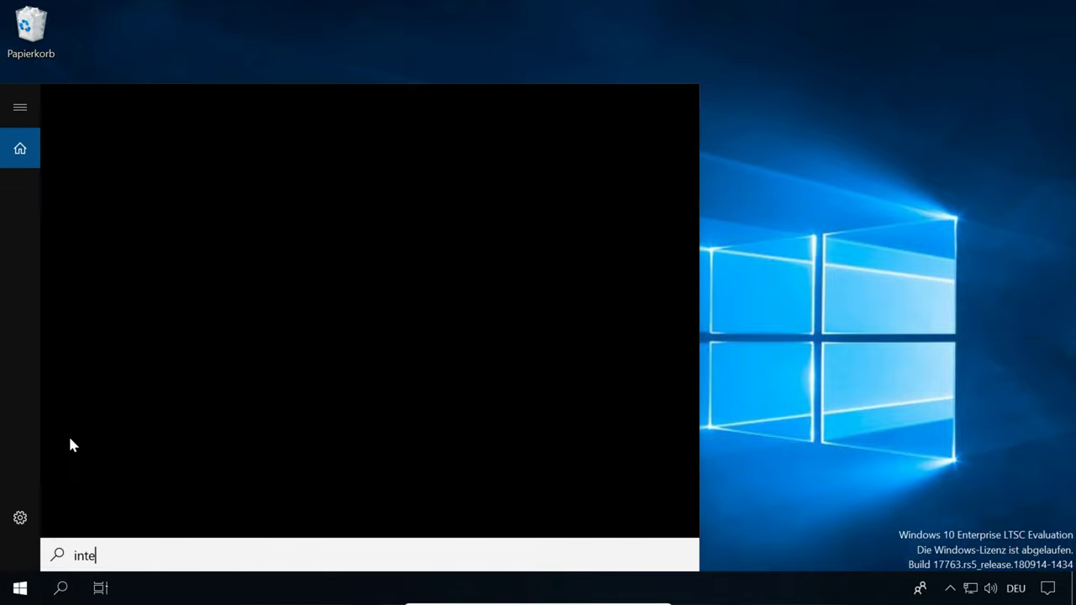
pyautogui.write('r')
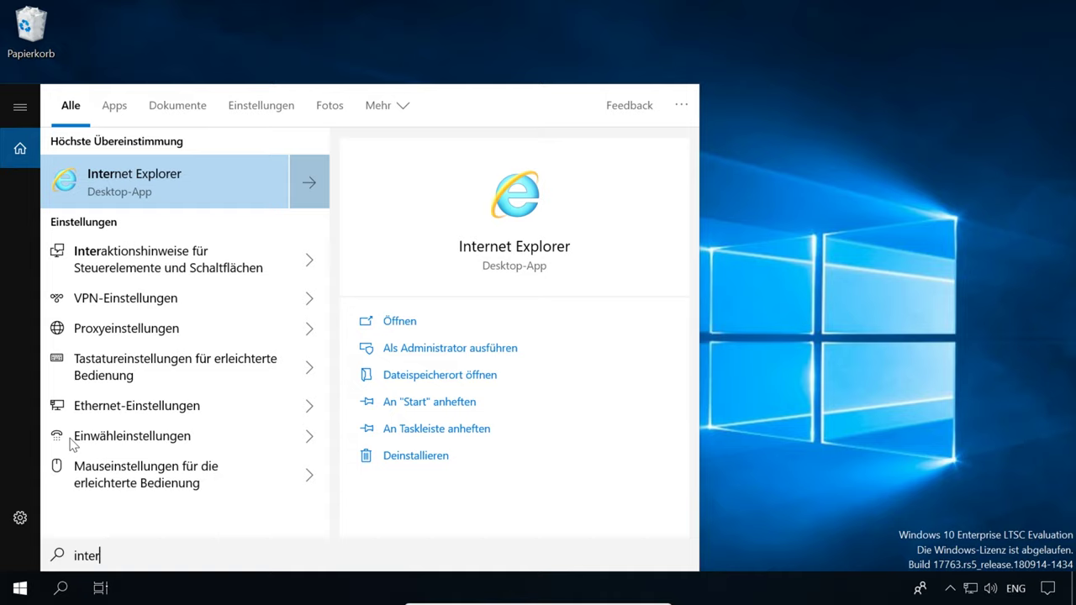
pyautogui.write('net')
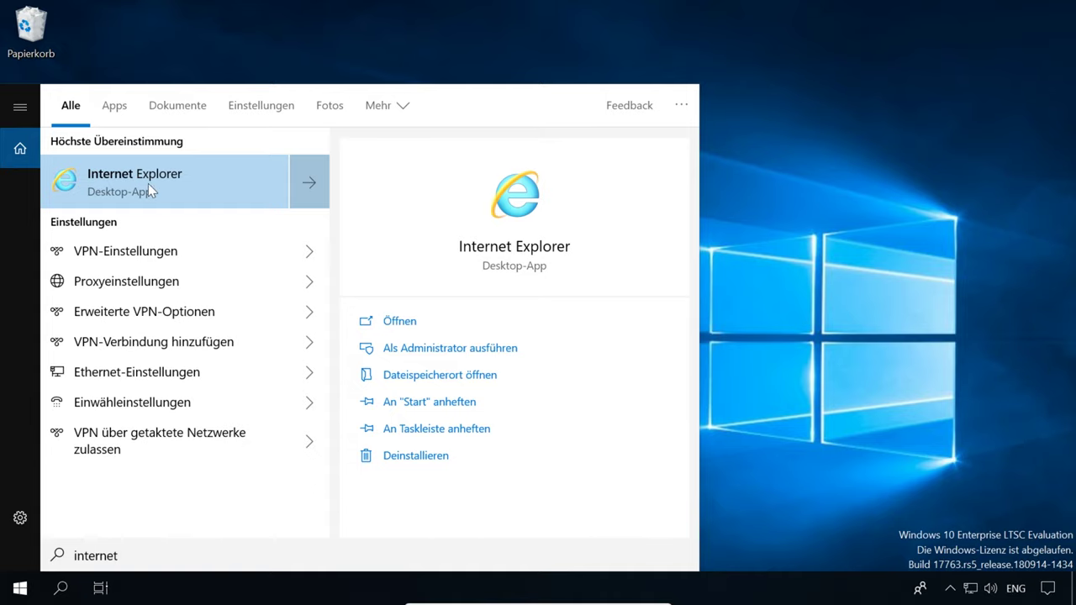
pyautogui.click(206, 182)
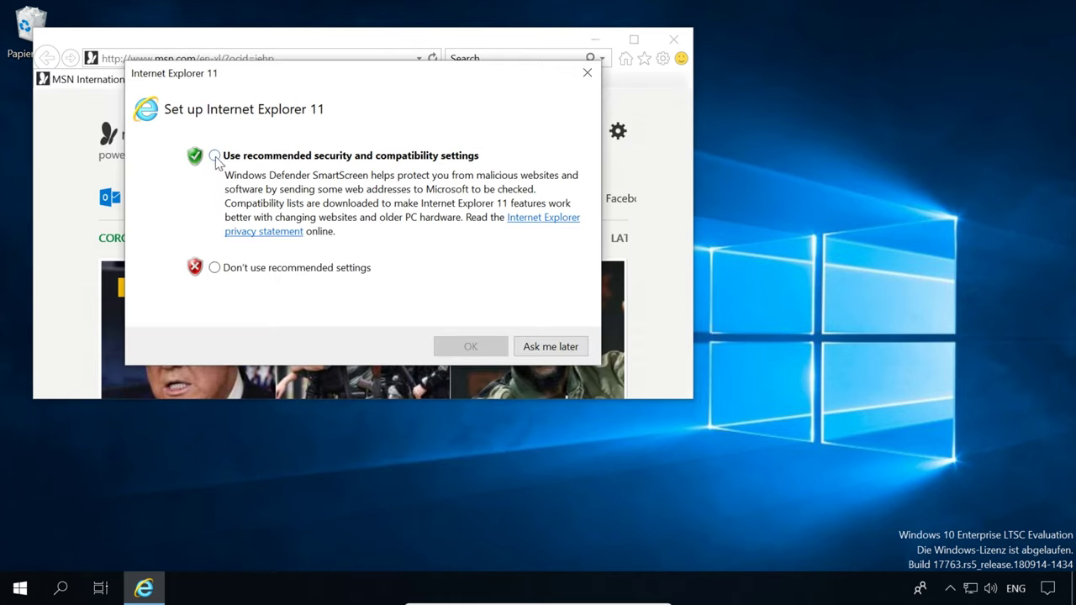
pyautogui.click(473, 346)
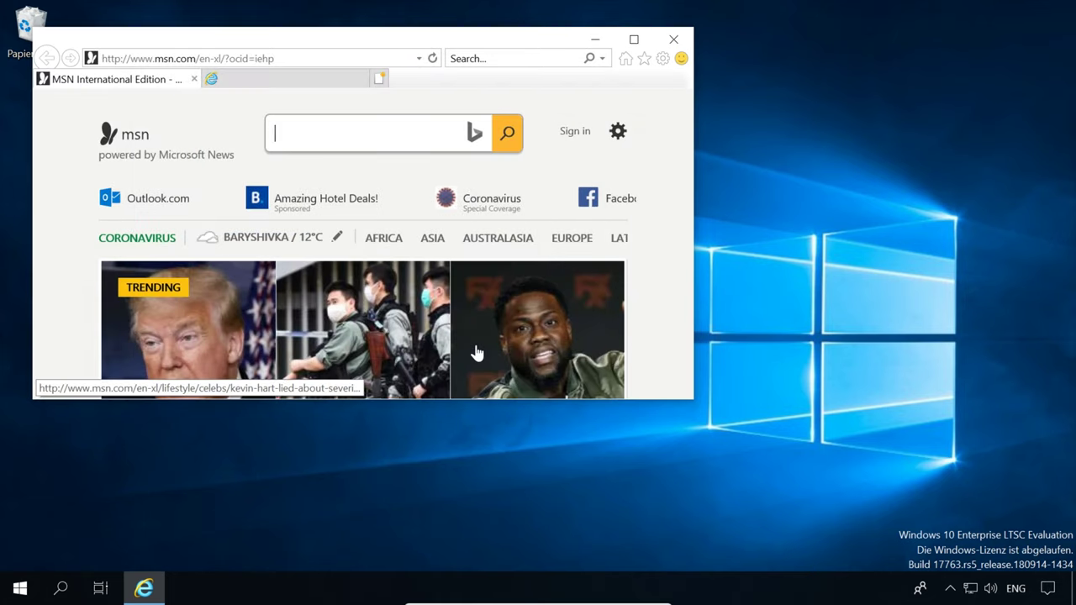
pyautogui.click(673, 39)
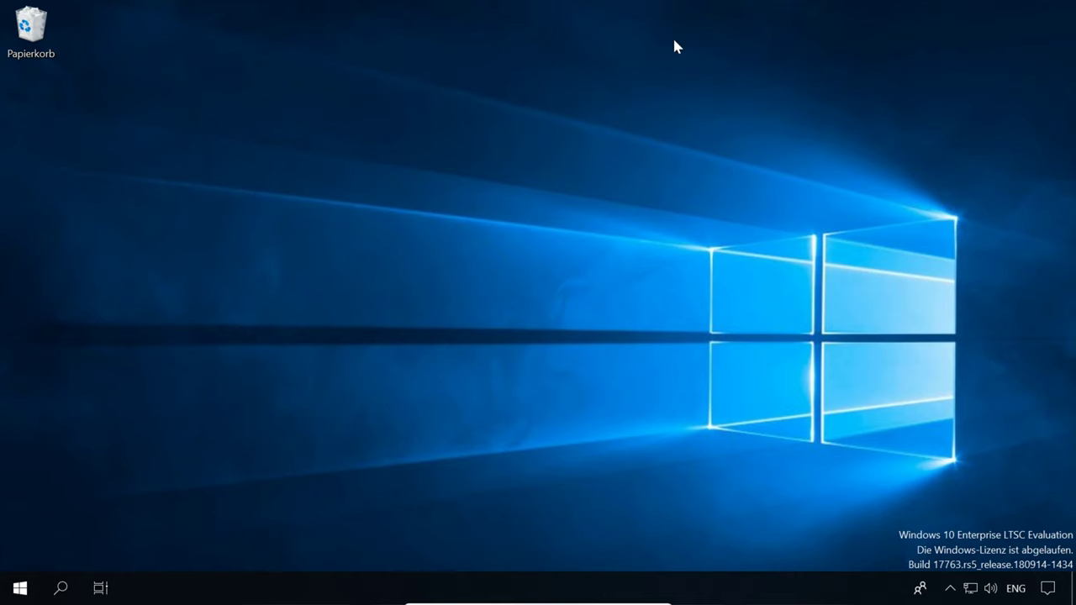
# Open Task Manager and expand it to the detailed view, moving its window slightly higher on the desktop.
pyautogui.rightClick(723, 580)
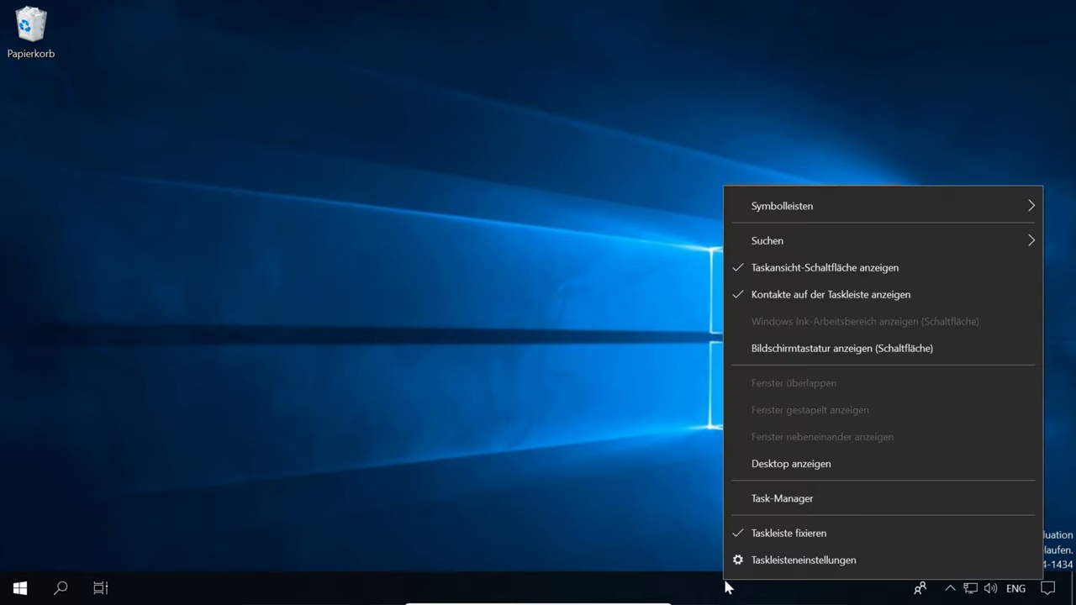
pyautogui.click(773, 500)
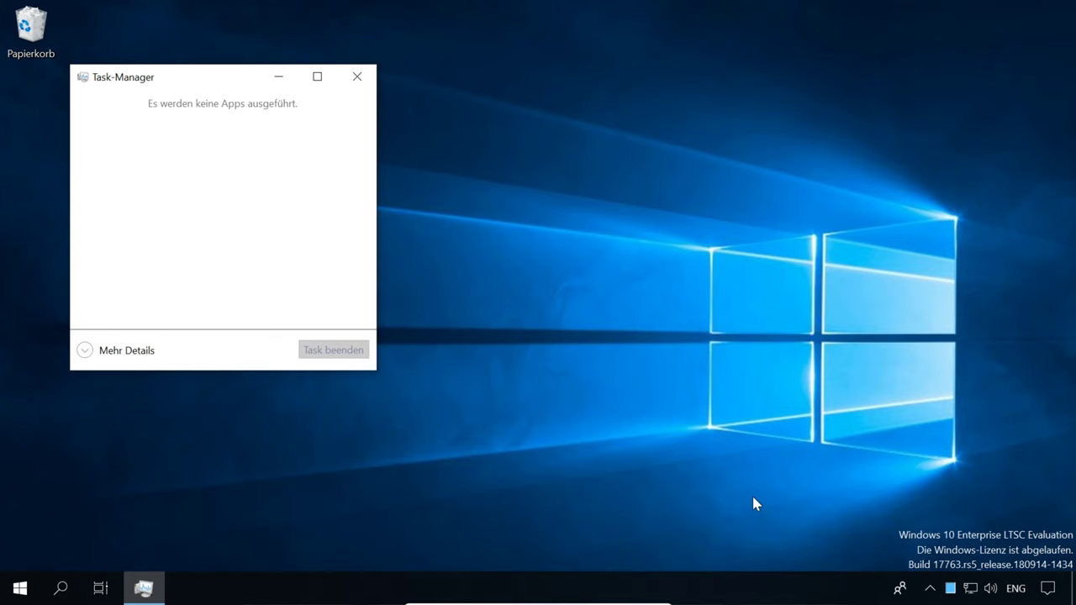
pyautogui.click(132, 356)
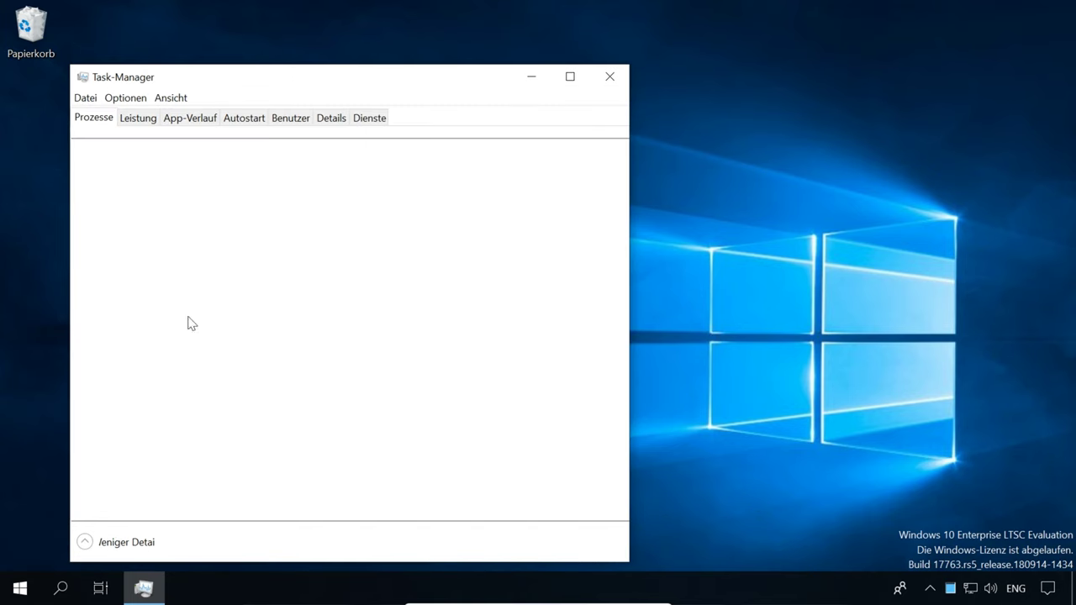
pyautogui.moveTo(240, 84); pyautogui.dragTo(263, 43)
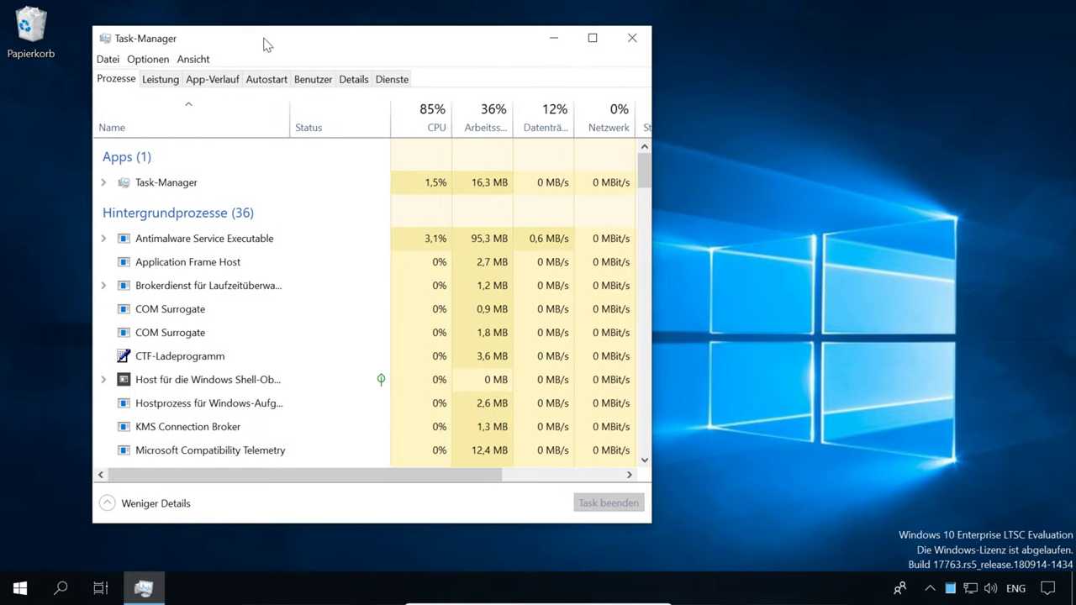
# Examine the memory, disk and CPU performance pages in Task Manager.
pyautogui.click(161, 80)
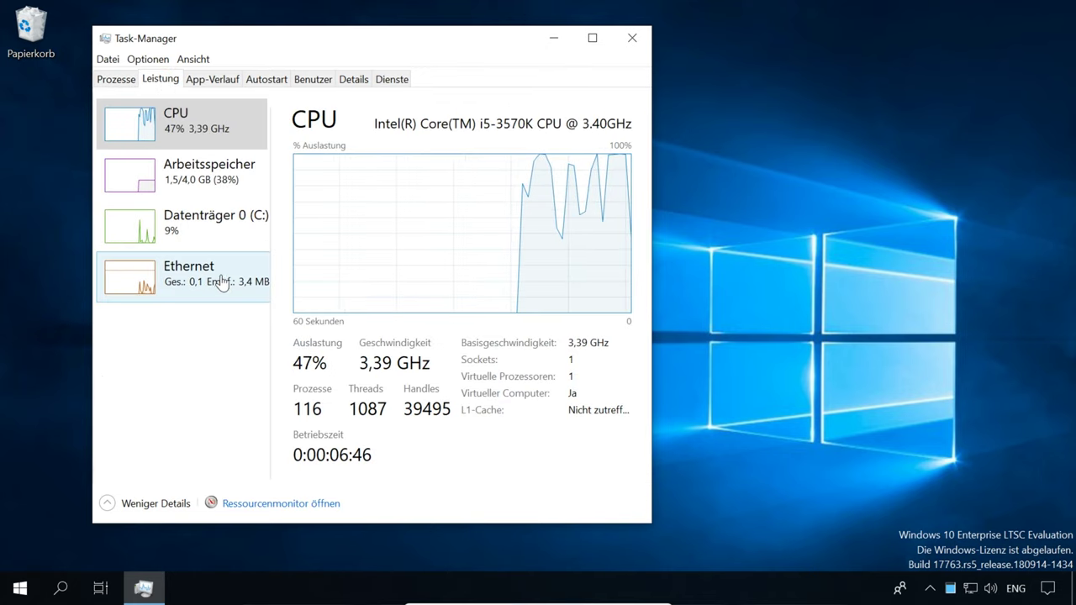
pyautogui.click(202, 172)
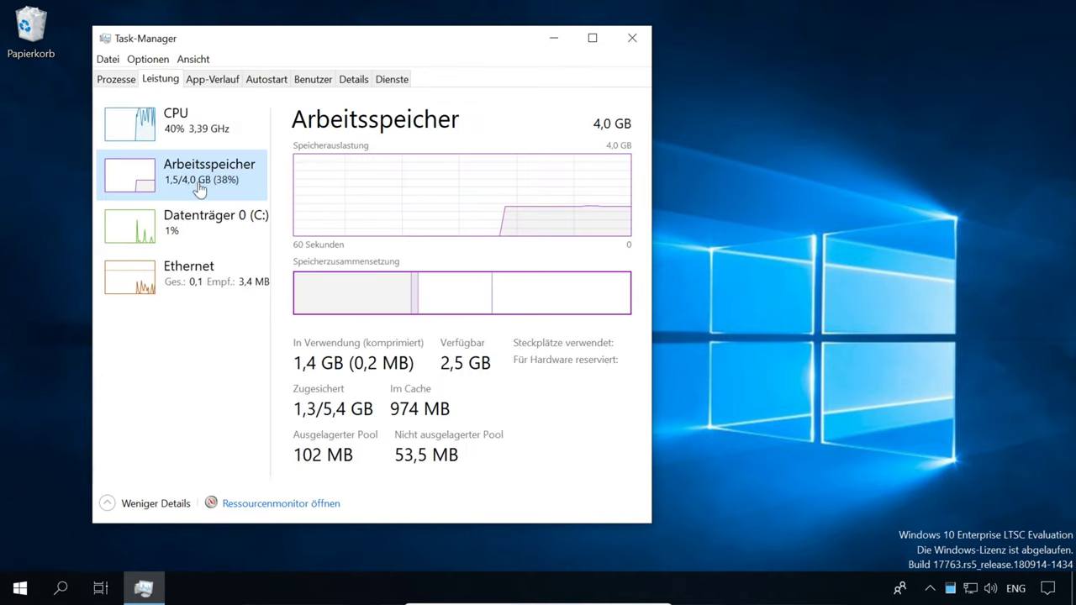
pyautogui.click(199, 233)
pyautogui.click(209, 139)
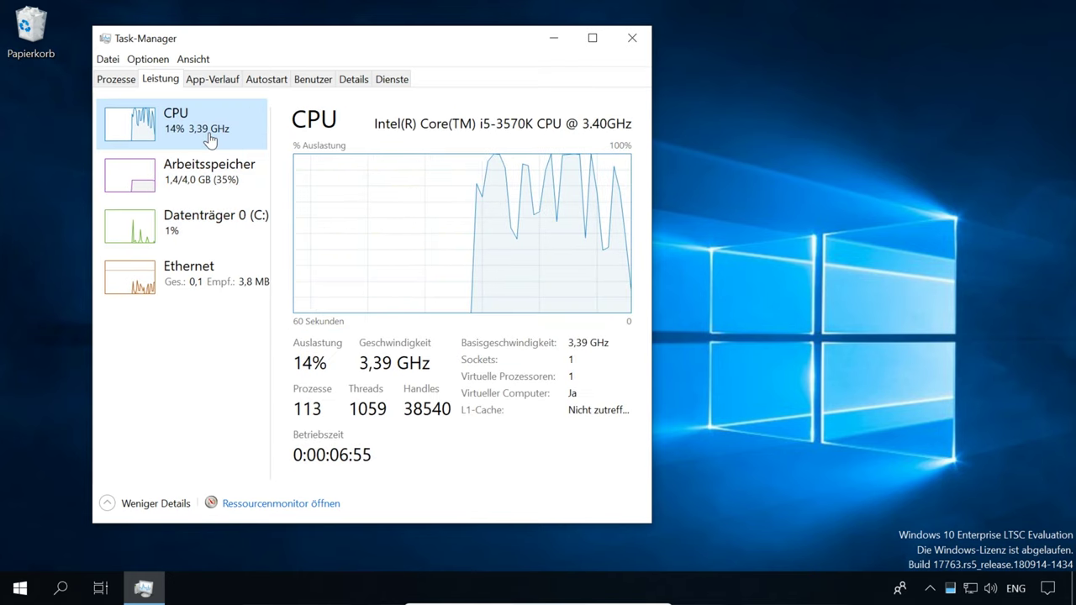
# Return to the process list, widen the Task Manager window, and examine the running background and Windows processes.
pyautogui.click(129, 81)
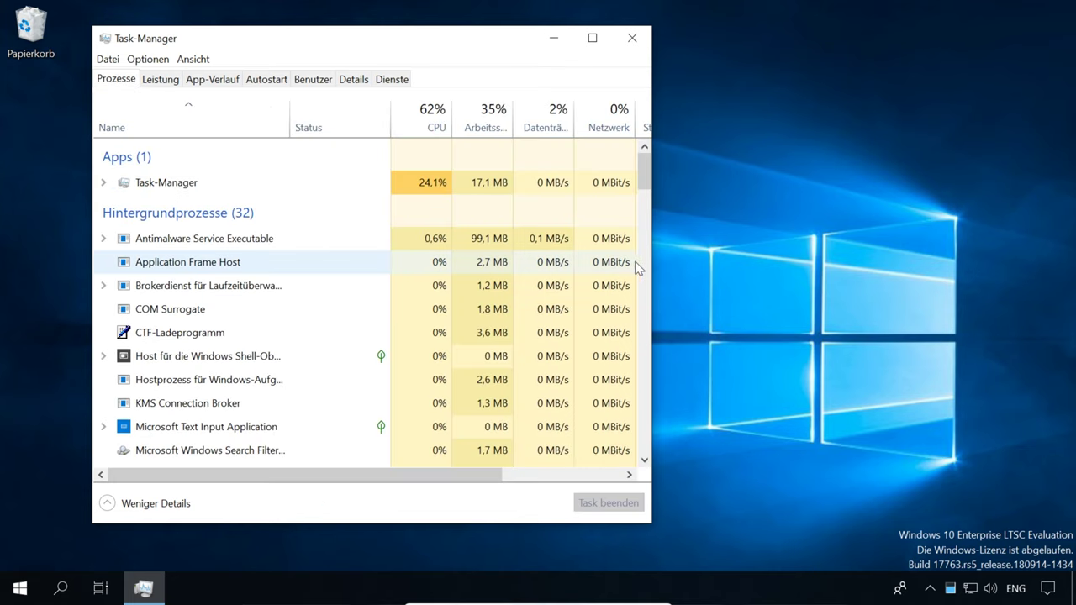
pyautogui.moveTo(651, 264); pyautogui.dragTo(859, 264)
pyautogui.scroll(-3, 426, 271)
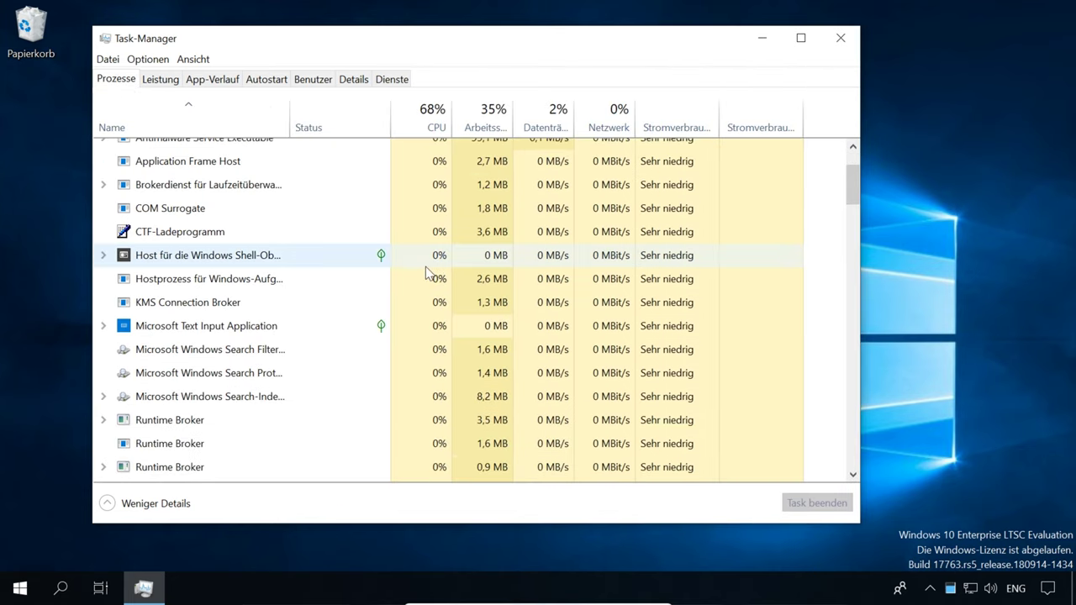
pyautogui.scroll(-5, 426, 270)
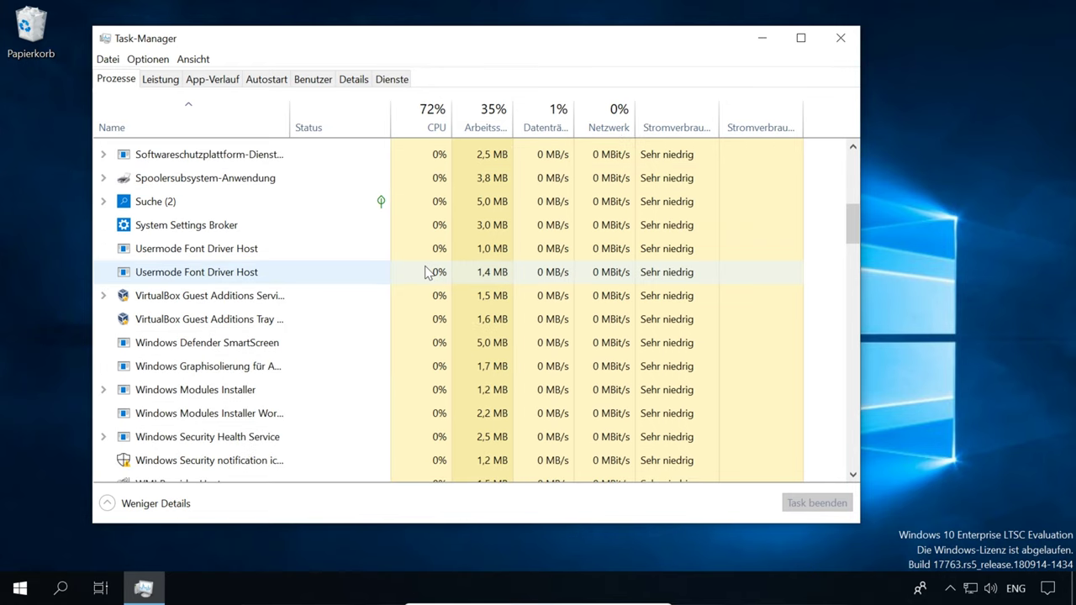
pyautogui.scroll(-7, 425, 267)
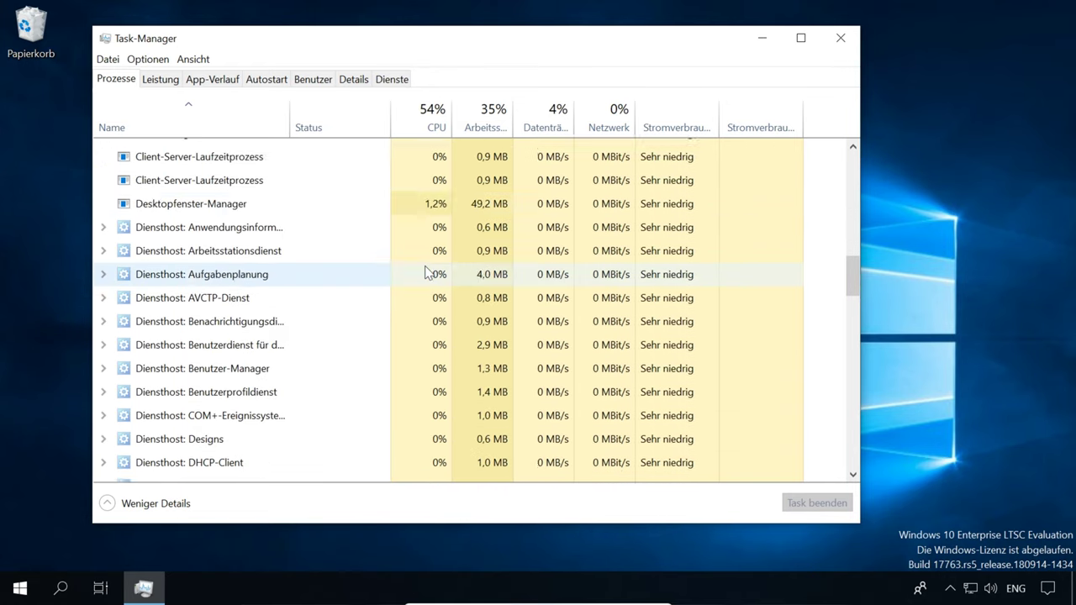
pyautogui.scroll(-6, 425, 267)
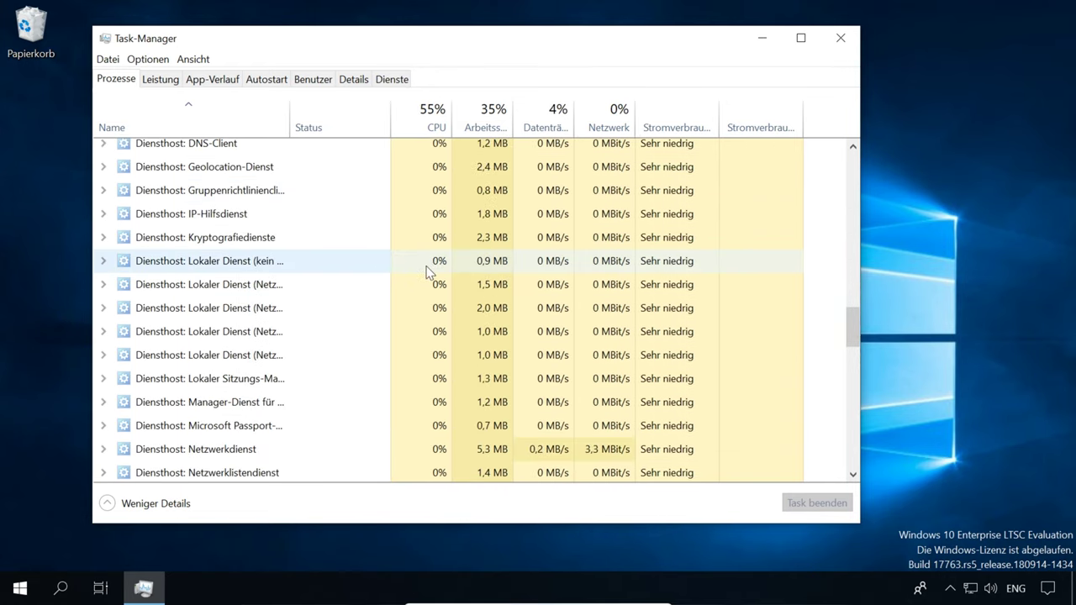
pyautogui.scroll(-2, 426, 271)
pyautogui.scroll(7, 420, 269)
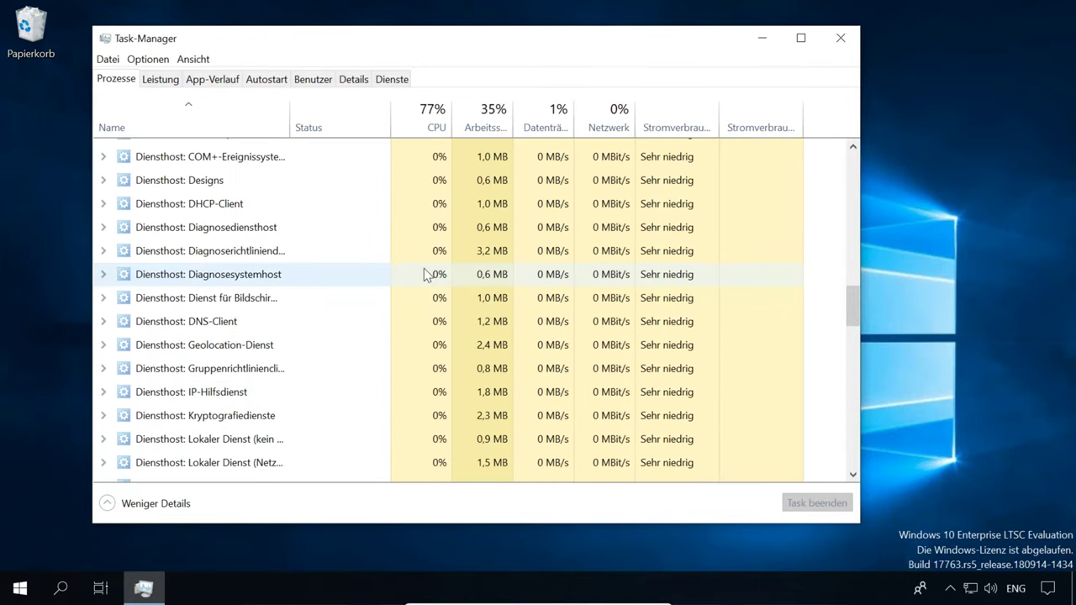
pyautogui.scroll(9, 425, 275)
pyautogui.scroll(9, 426, 277)
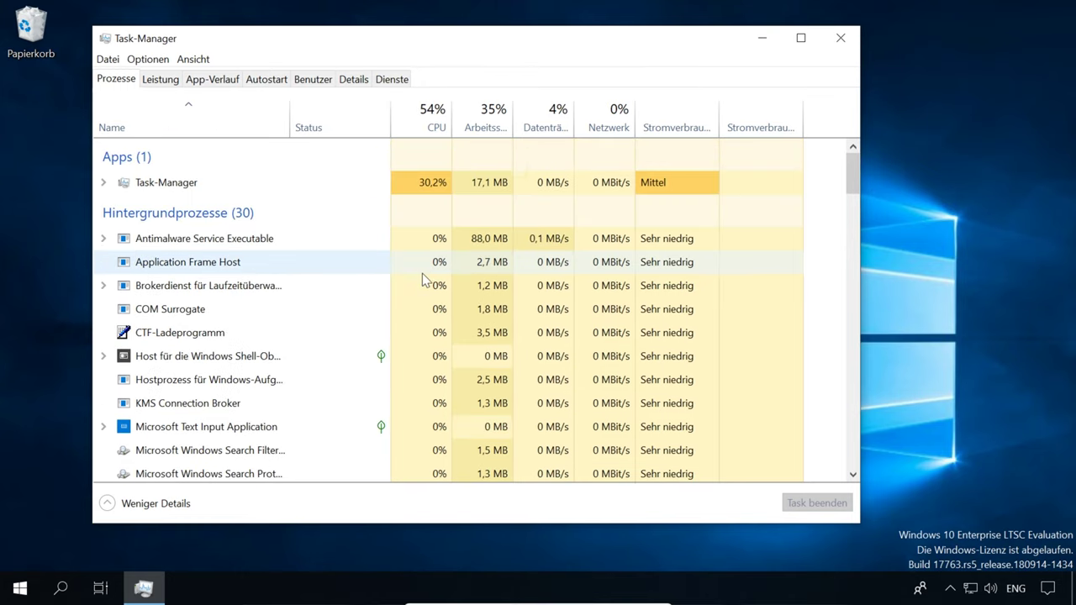